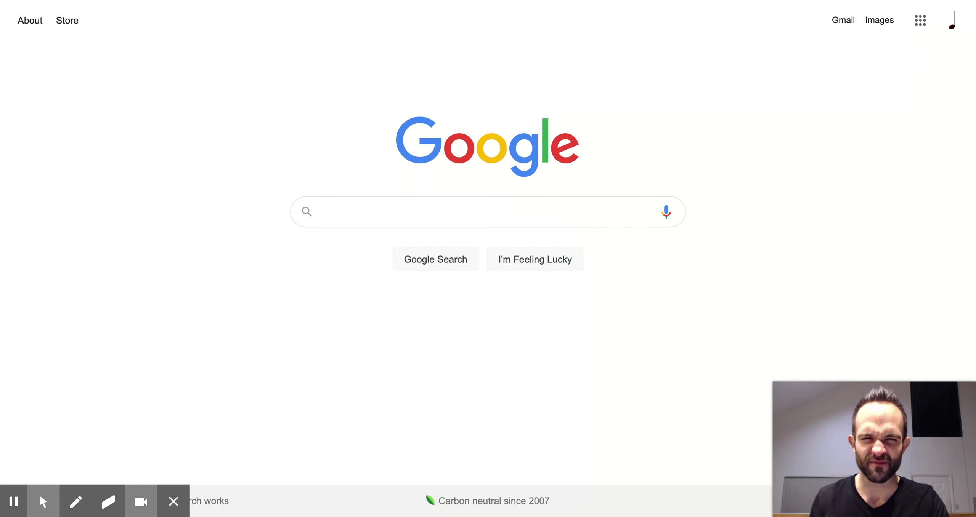
# - Search Google for "chrome music lab", go to the Chrome Music Lab site and open the Song Maker experiment
pyautogui.click(573, 211)
pyautogui.write('chrome music lab')
pyautogui.press('Return')
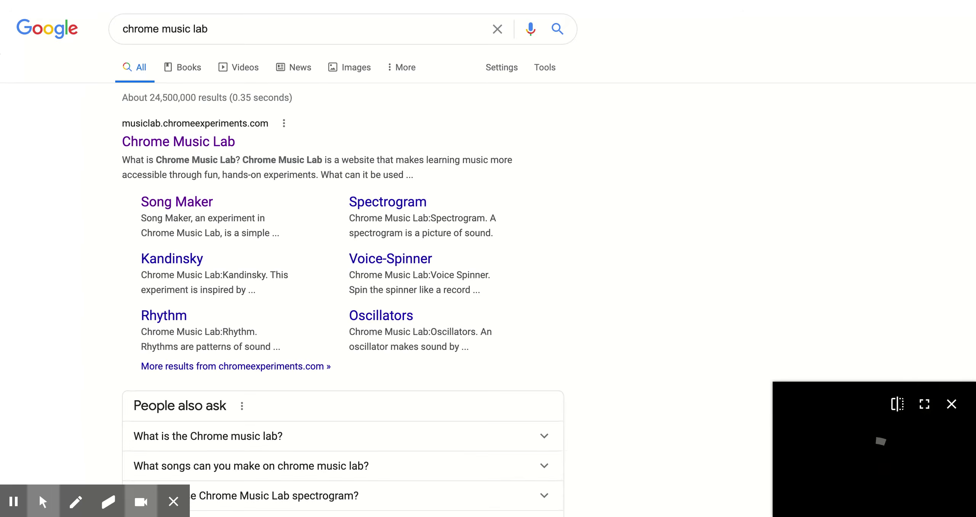
pyautogui.click(182, 149)
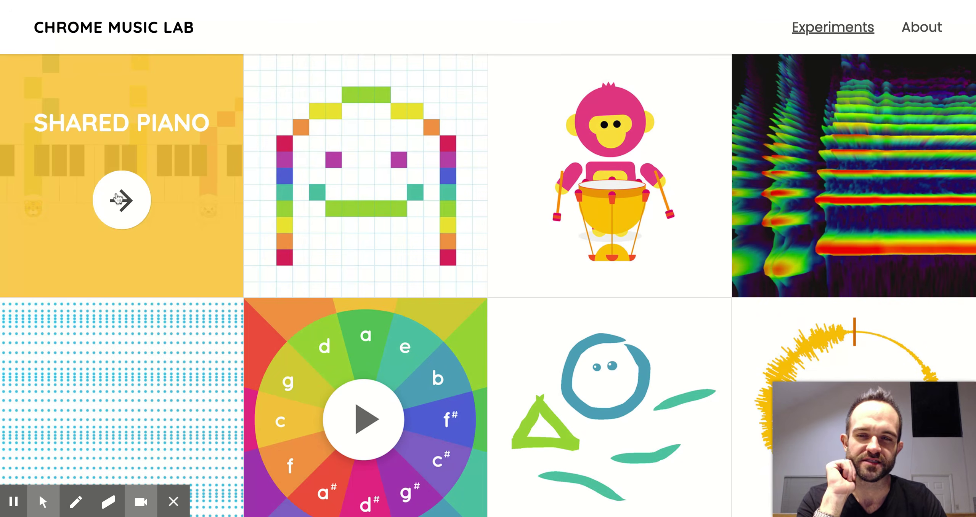
pyautogui.moveTo(312, 185)
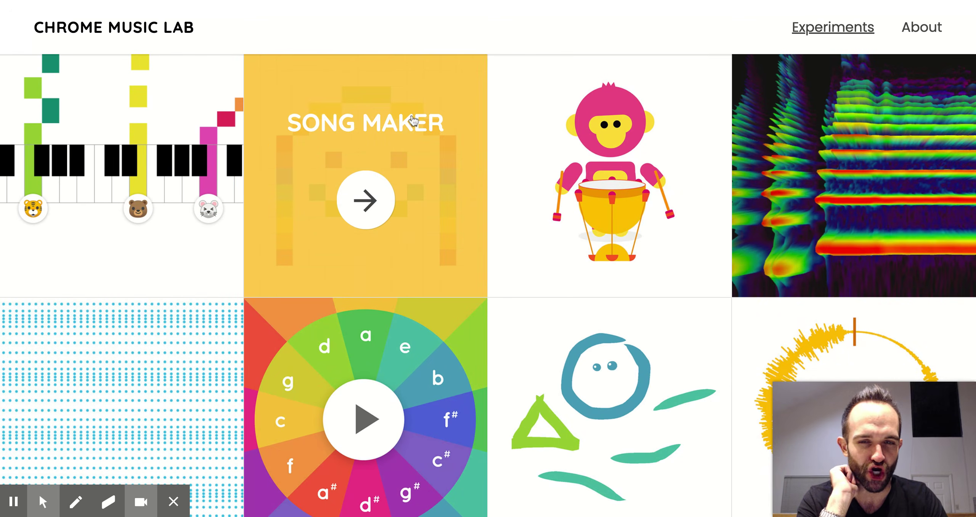
pyautogui.click(367, 208)
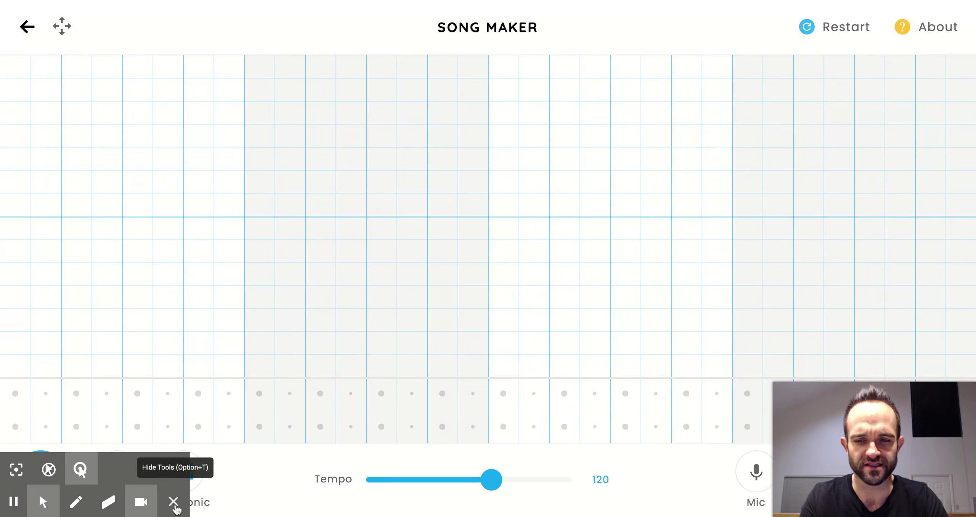
pyautogui.click(174, 504)
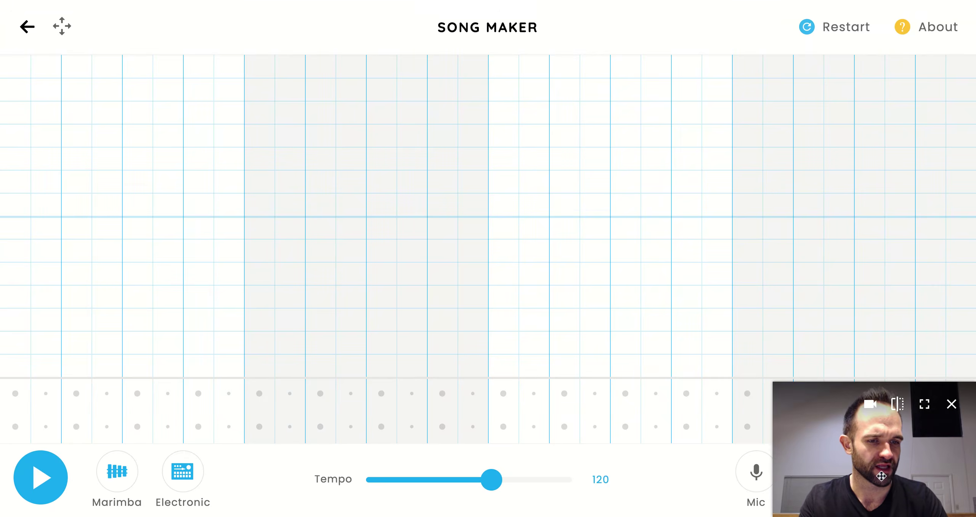
pyautogui.moveTo(881, 476); pyautogui.dragTo(880, 95)
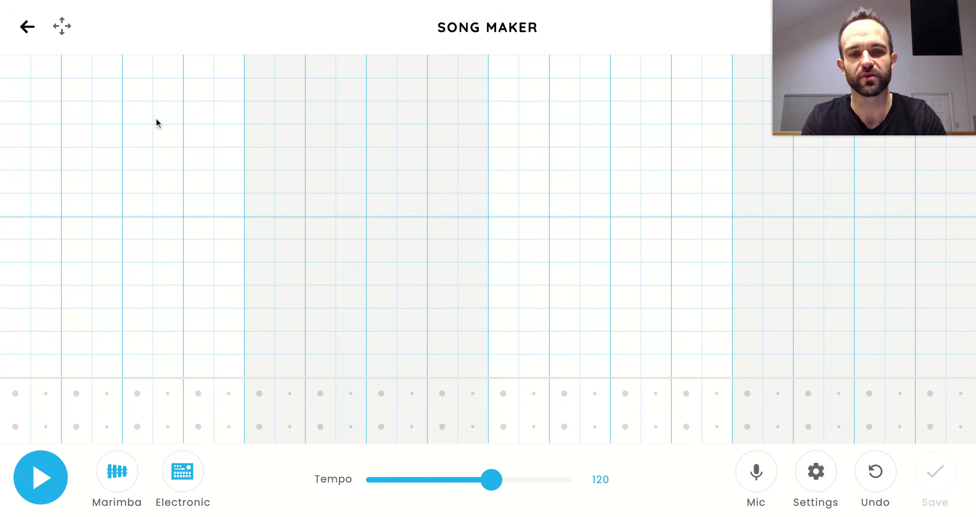
# - Configure the song with a length of 8 bars and the Chromatic scale
pyautogui.click(815, 472)
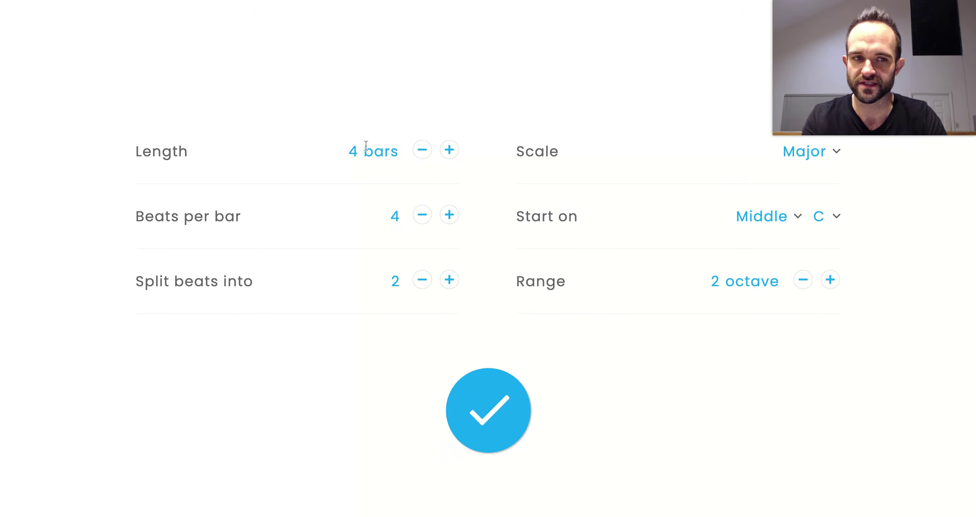
pyautogui.click(450, 150)
pyautogui.click(452, 152)
pyautogui.click(452, 151)
pyautogui.click(451, 151)
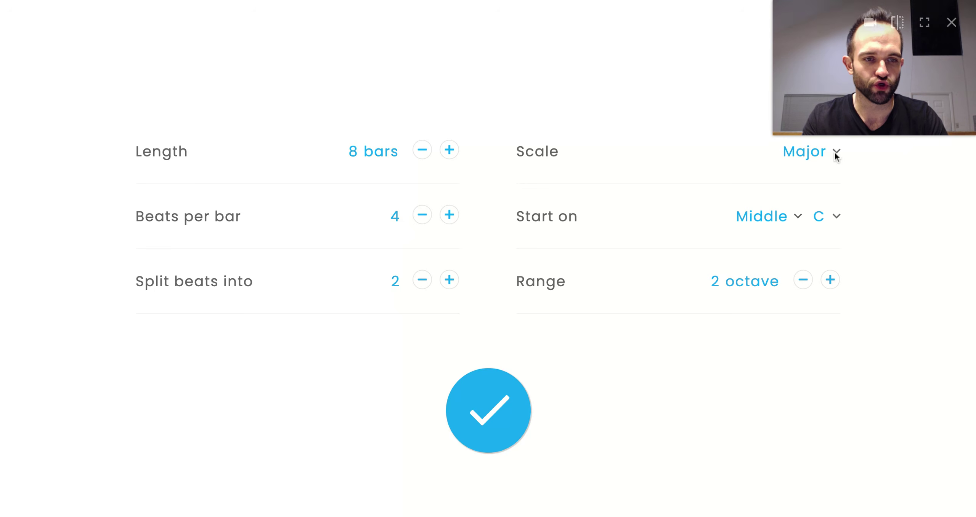
pyautogui.click(836, 196)
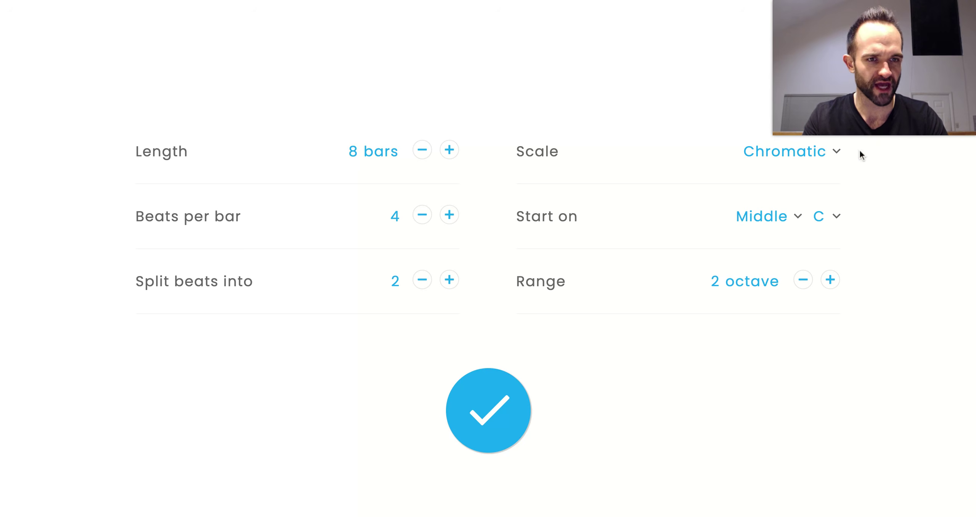
pyautogui.click(491, 427)
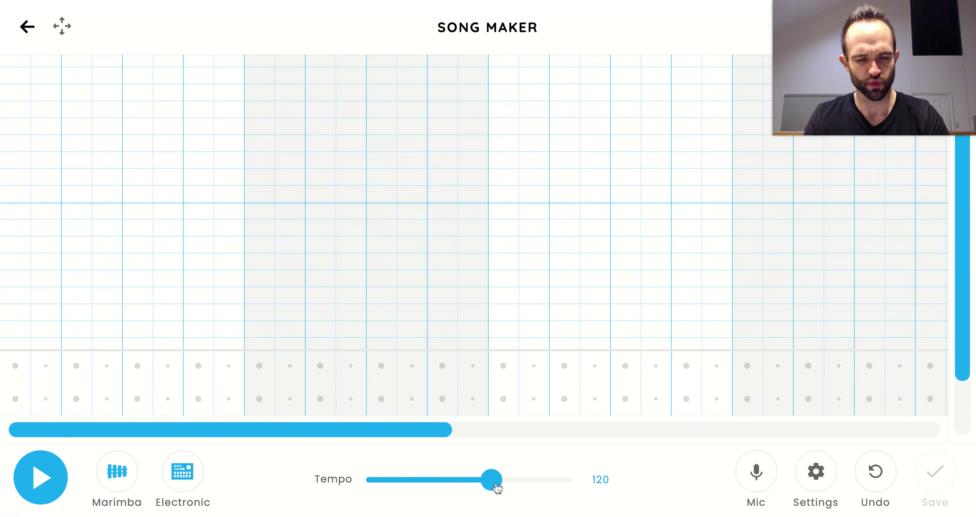
# - Raise the song's tempo to 135
pyautogui.moveTo(497, 488); pyautogui.dragTo(503, 485)
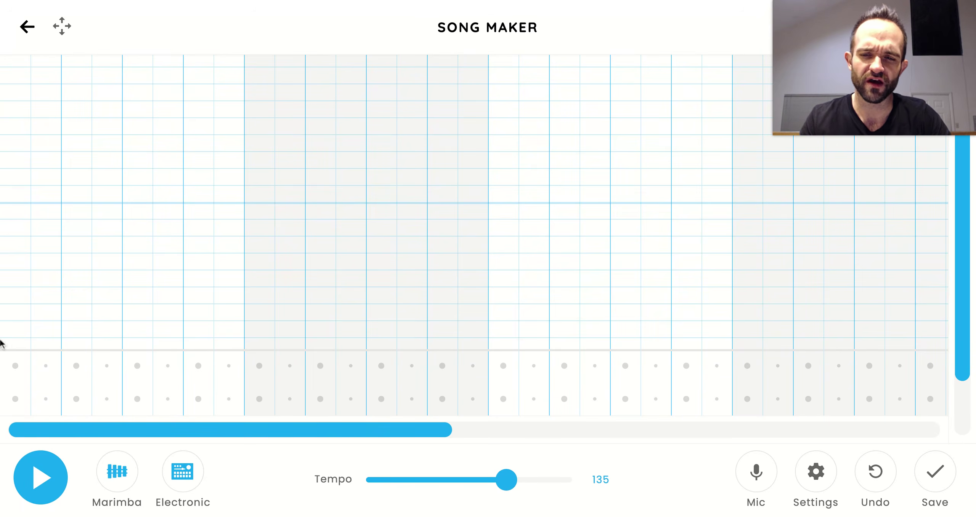
# - Place a drum hit on every beat of the first four bars in the lower percussion row
pyautogui.click(16, 400)
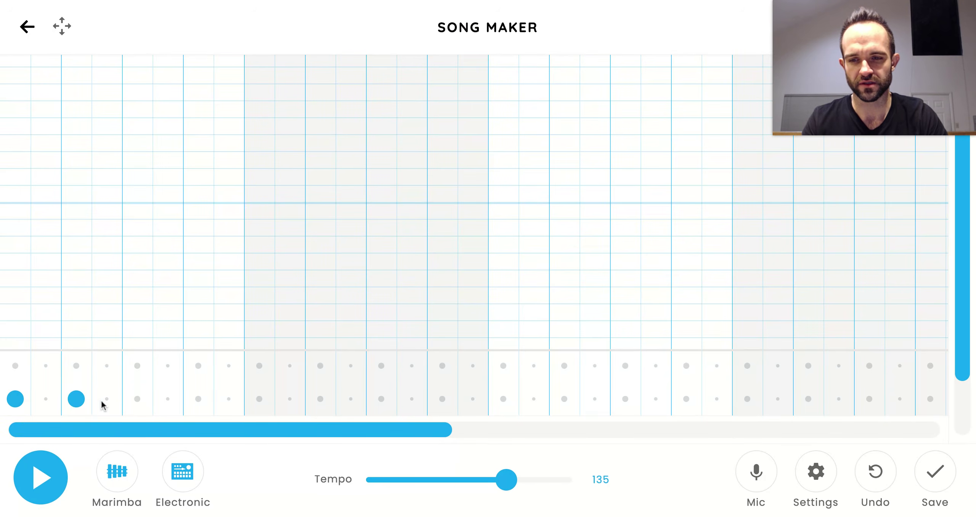
pyautogui.click(137, 401)
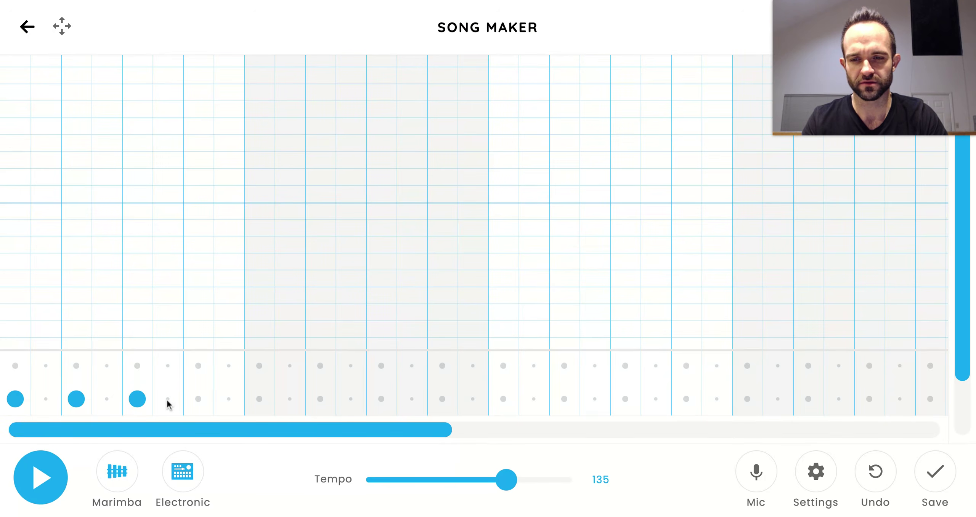
pyautogui.click(198, 400)
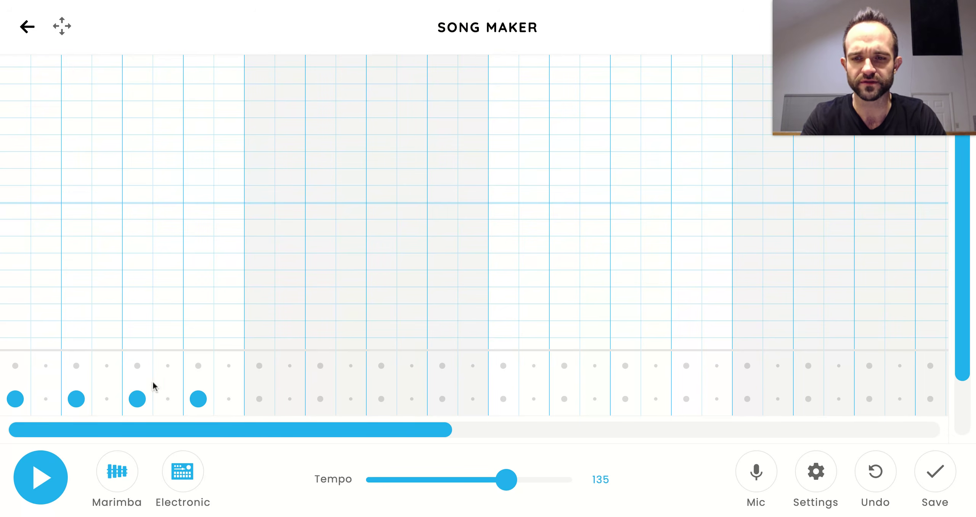
pyautogui.click(259, 399)
pyautogui.click(320, 399)
pyautogui.click(381, 399)
pyautogui.click(442, 399)
pyautogui.click(503, 399)
pyautogui.click(564, 399)
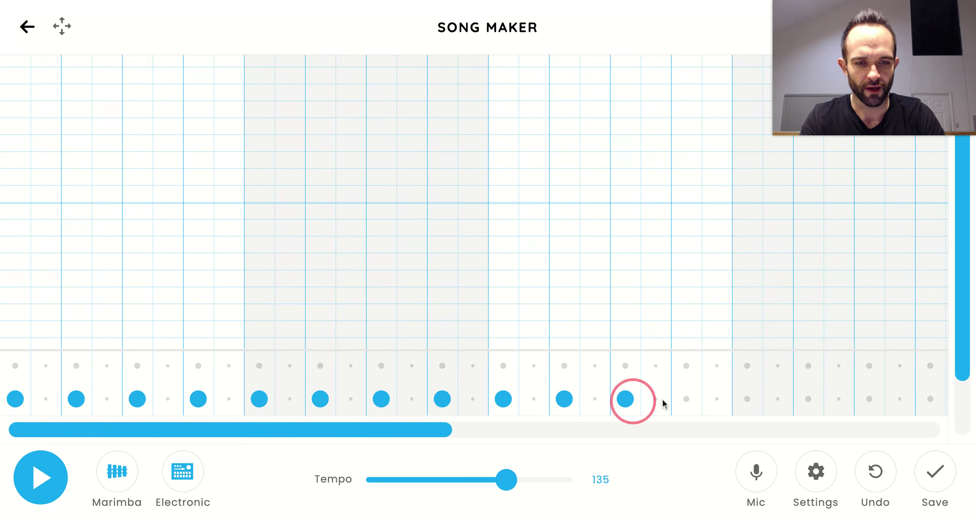
pyautogui.click(686, 399)
pyautogui.click(747, 399)
pyautogui.click(808, 399)
pyautogui.click(869, 399)
pyautogui.click(930, 399)
# - Continue the lower percussion row with a hit on every beat of bars five to eight
pyautogui.moveTo(367, 433); pyautogui.dragTo(714, 415)
pyautogui.click(273, 400)
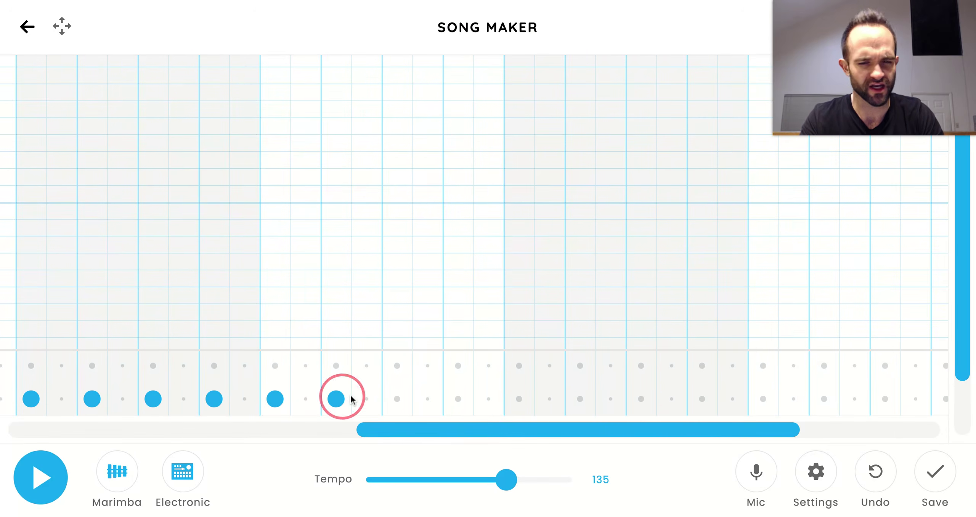
pyautogui.click(403, 400)
pyautogui.click(465, 399)
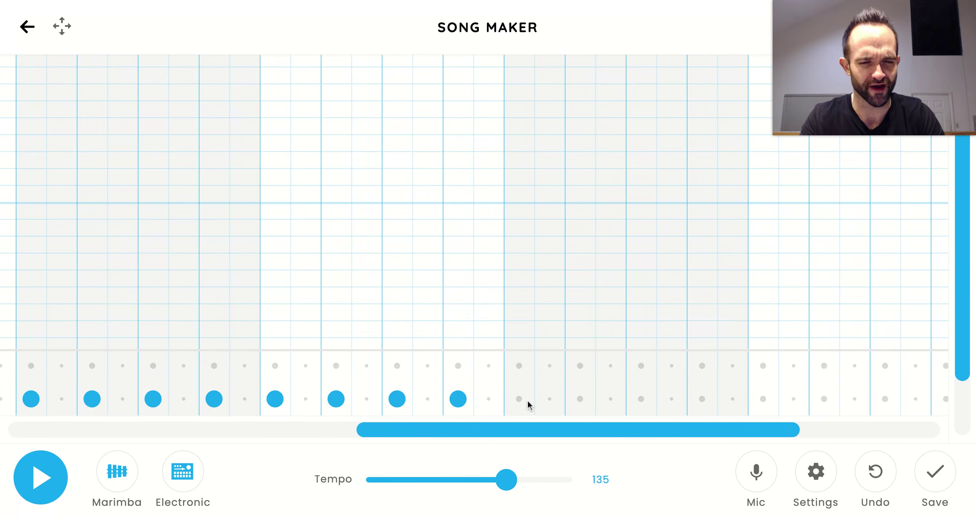
pyautogui.click(527, 399)
pyautogui.click(575, 399)
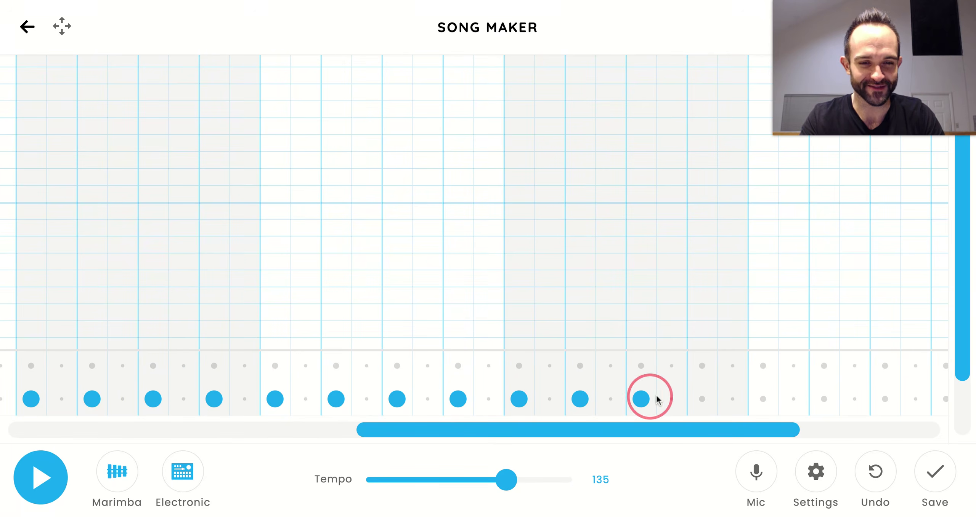
pyautogui.click(703, 399)
pyautogui.click(760, 398)
pyautogui.click(824, 399)
pyautogui.moveTo(690, 433); pyautogui.dragTo(816, 422)
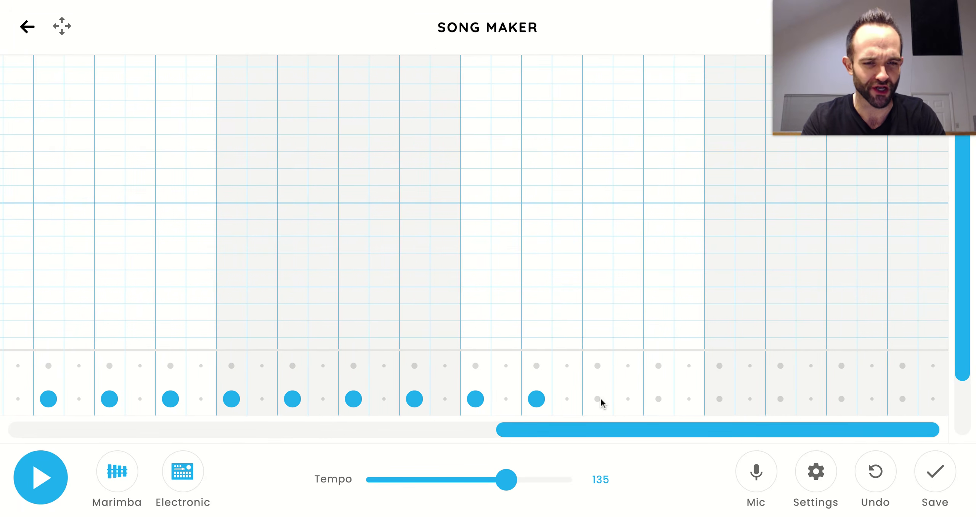
pyautogui.click(600, 402)
pyautogui.click(665, 400)
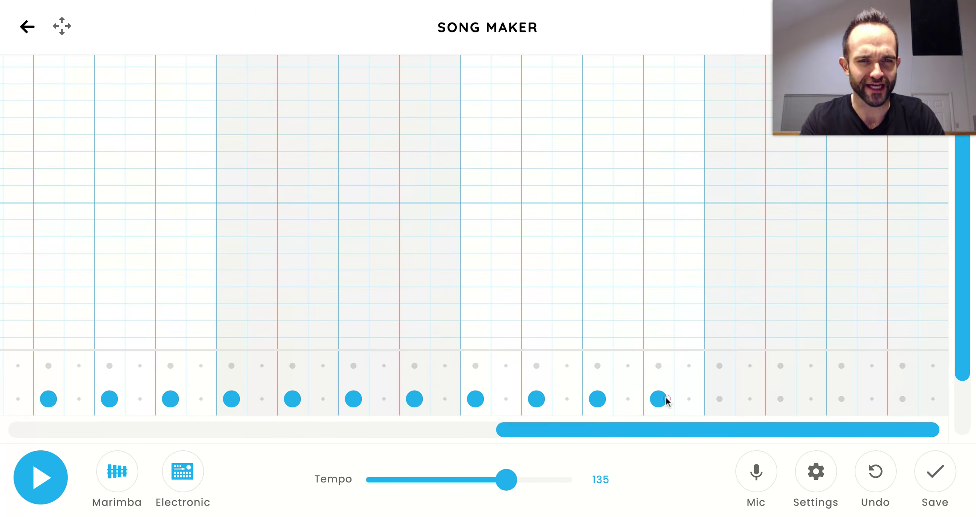
pyautogui.click(720, 400)
pyautogui.click(781, 400)
pyautogui.click(842, 400)
pyautogui.click(906, 399)
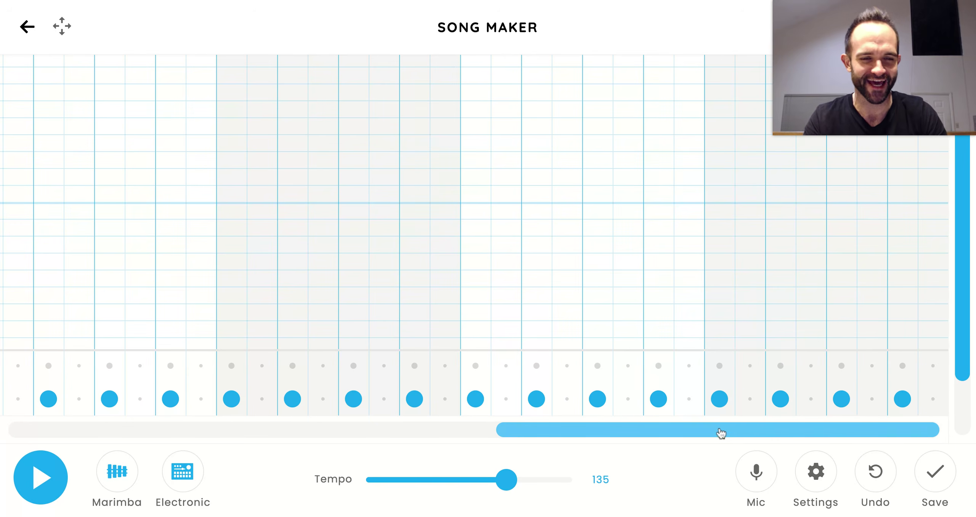
# - Play the drum pattern from the beginning of the song, then stop it and return to the first bar
pyautogui.moveTo(736, 434); pyautogui.dragTo(59, 426)
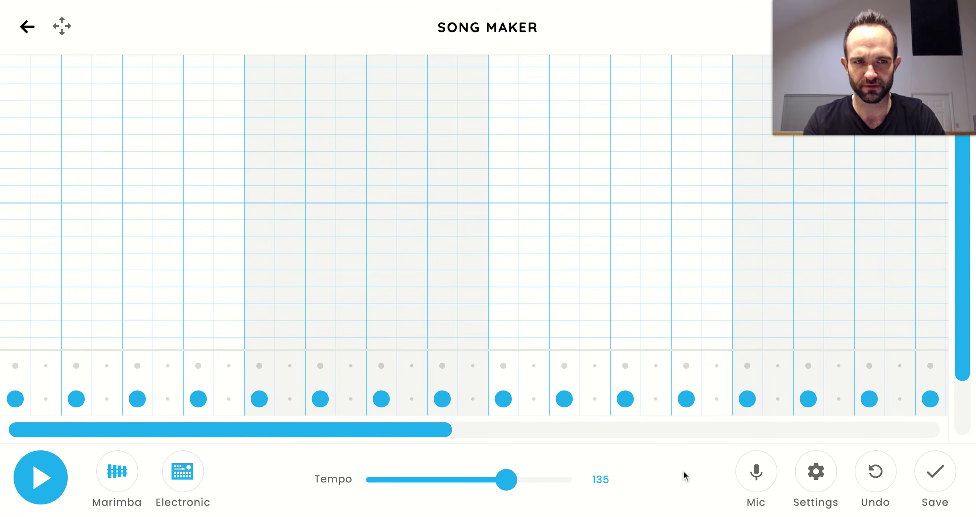
pyautogui.click(30, 487)
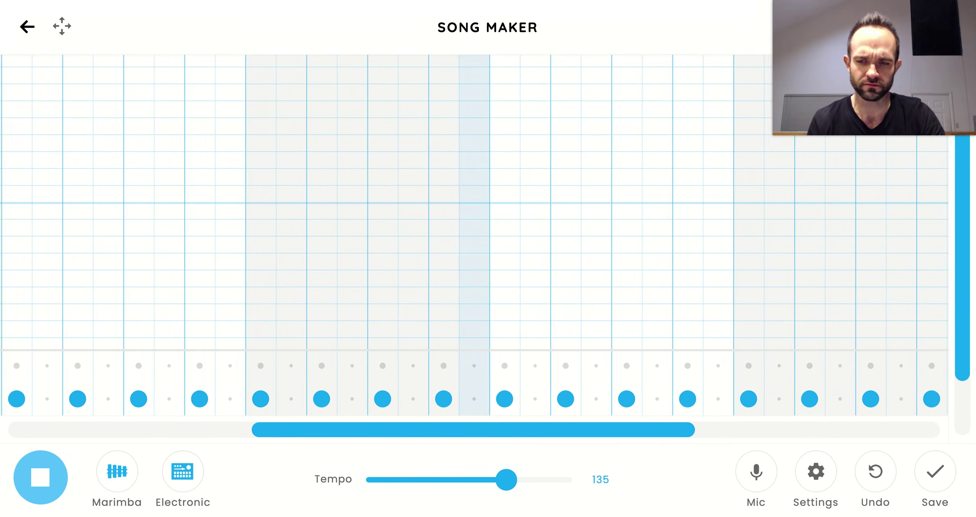
pyautogui.click(31, 483)
pyautogui.moveTo(499, 433); pyautogui.dragTo(15, 427)
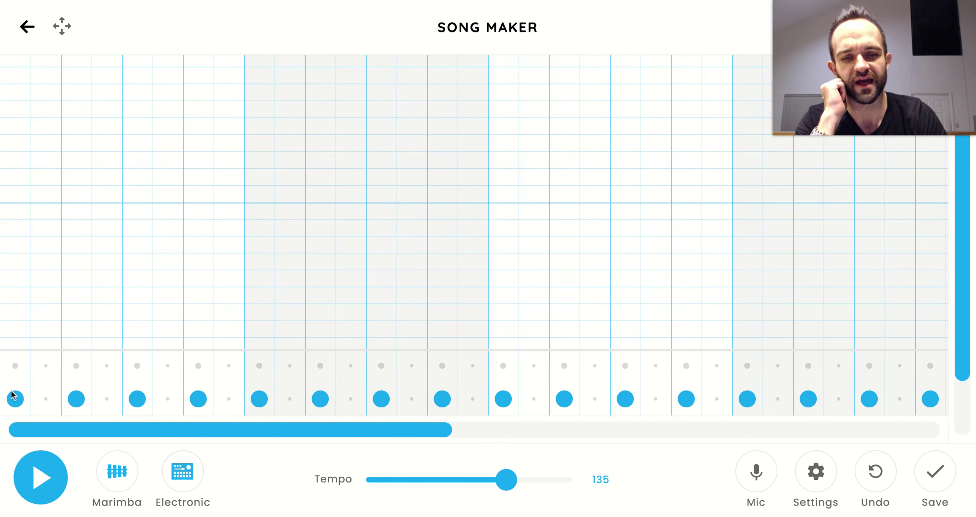
# - Fill the first column with a full octave of chromatic notes from the lowest row upward, and erase them again
pyautogui.moveTo(960, 258); pyautogui.dragTo(956, 358)
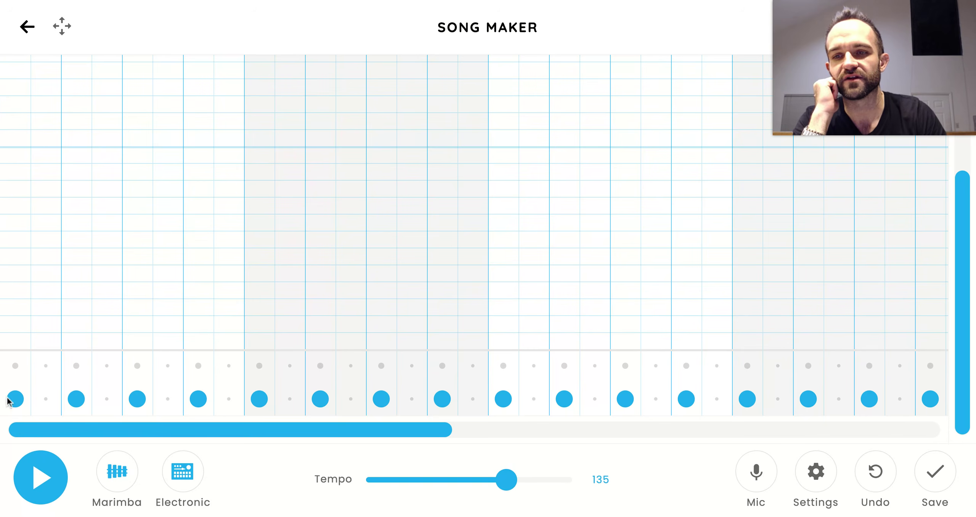
pyautogui.moveTo(19, 345); pyautogui.dragTo(24, 309)
pyautogui.moveTo(23, 285); pyautogui.dragTo(15, 138)
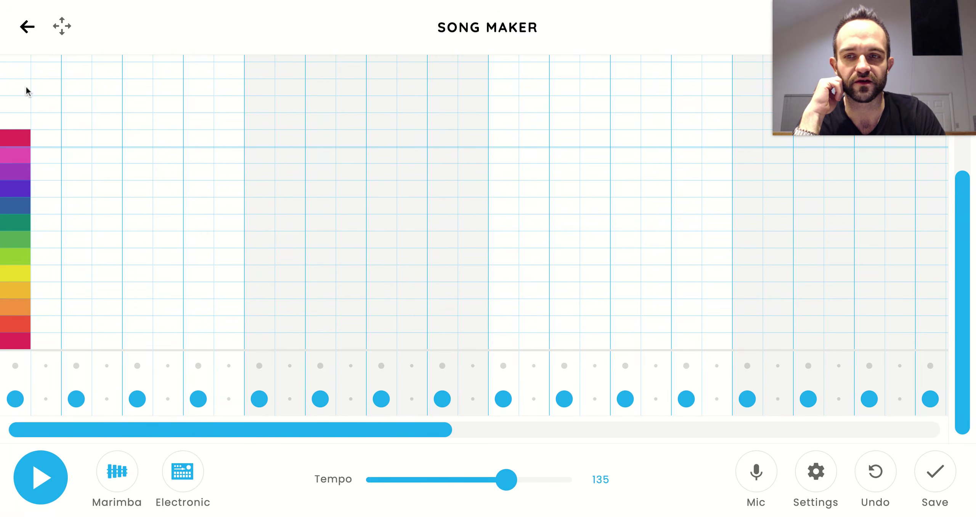
pyautogui.moveTo(18, 137); pyautogui.dragTo(11, 340)
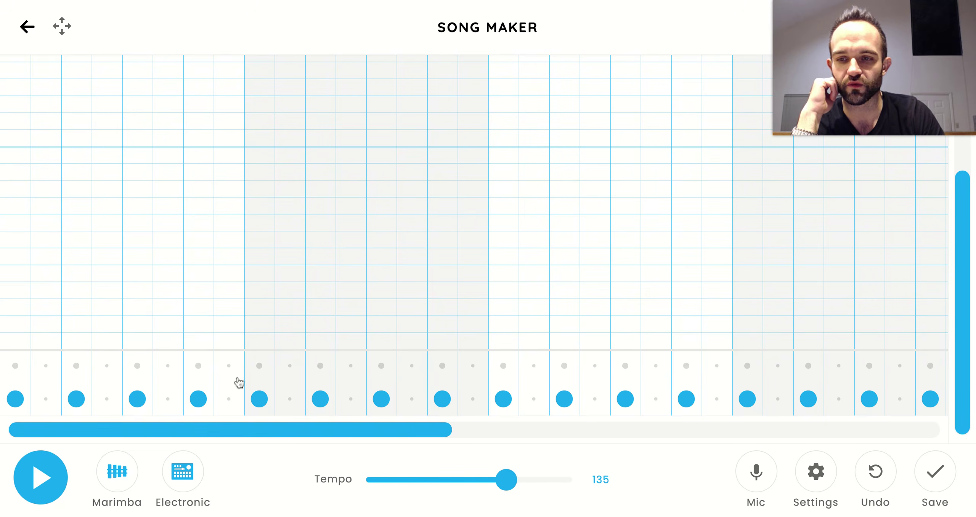
# - Enter a two-bar melody of mostly dark green notes, with purple notes on each bar's third beat and a light green note on bar two's fourth beat
pyautogui.click(18, 228)
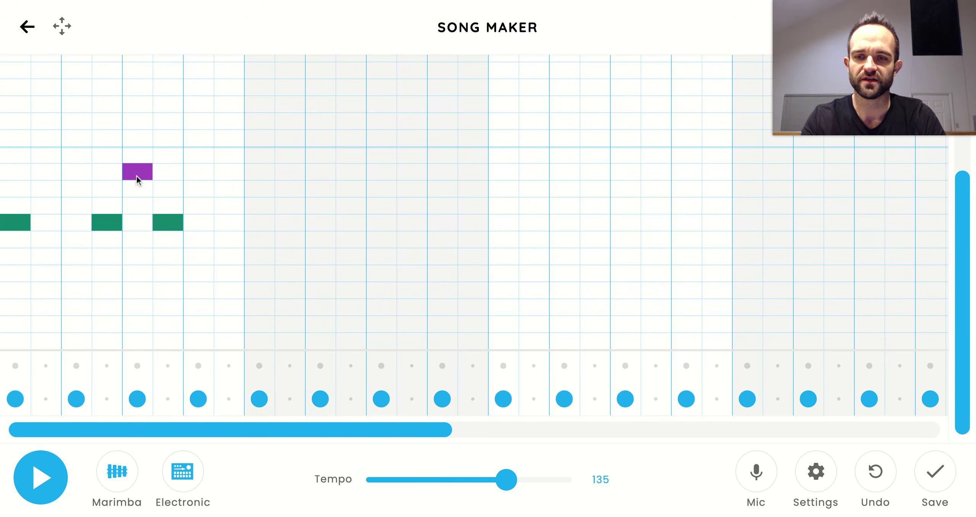
pyautogui.click(147, 186)
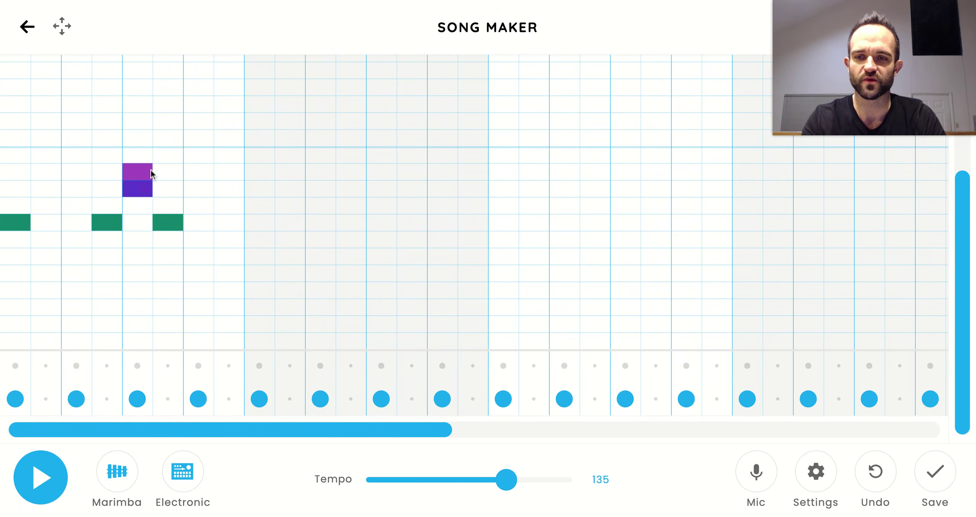
pyautogui.click(144, 190)
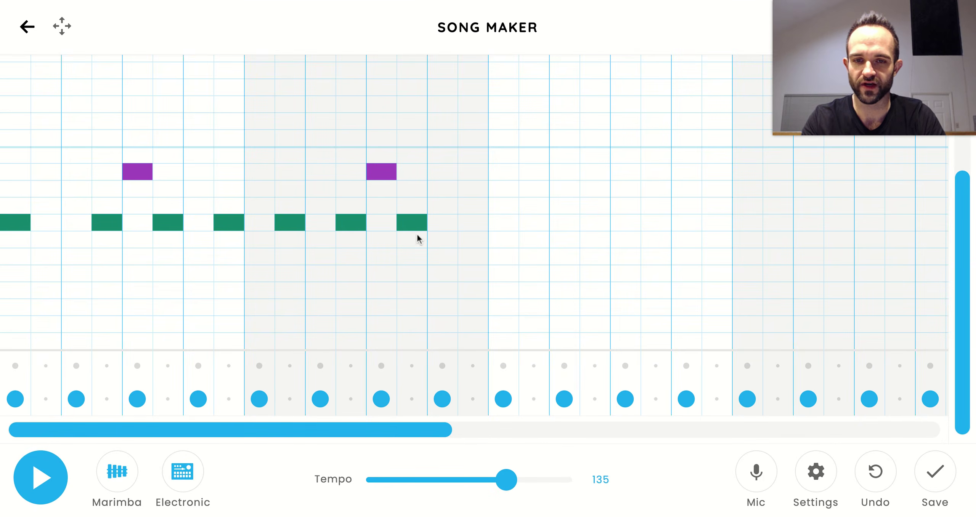
pyautogui.click(438, 256)
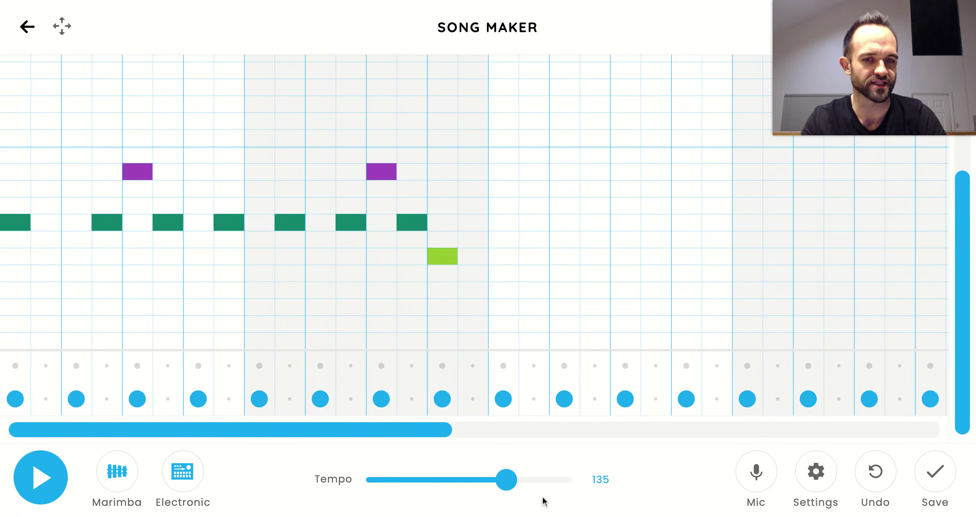
# - Play the two-bar melody with the drum beat, then stop playback and return to the first bar
pyautogui.click(45, 466)
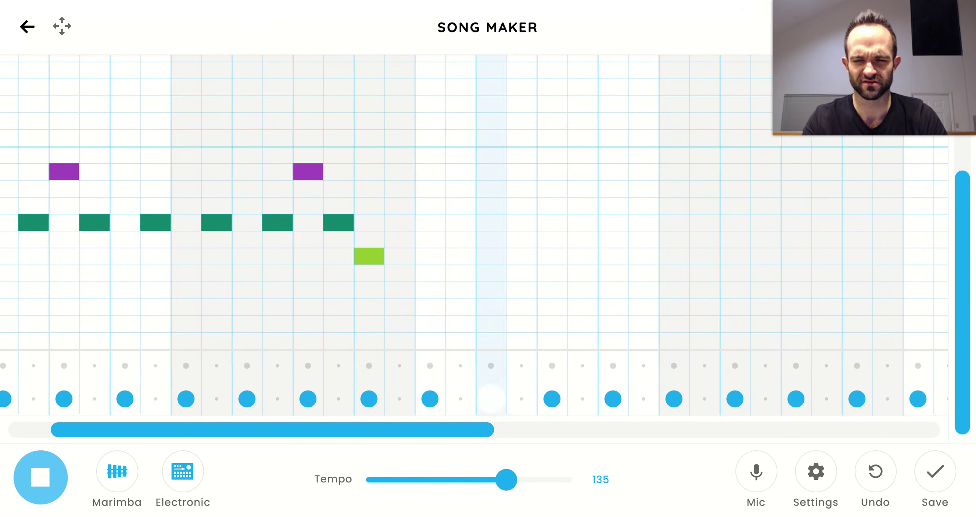
pyautogui.click(44, 457)
pyautogui.moveTo(259, 434); pyautogui.dragTo(2, 429)
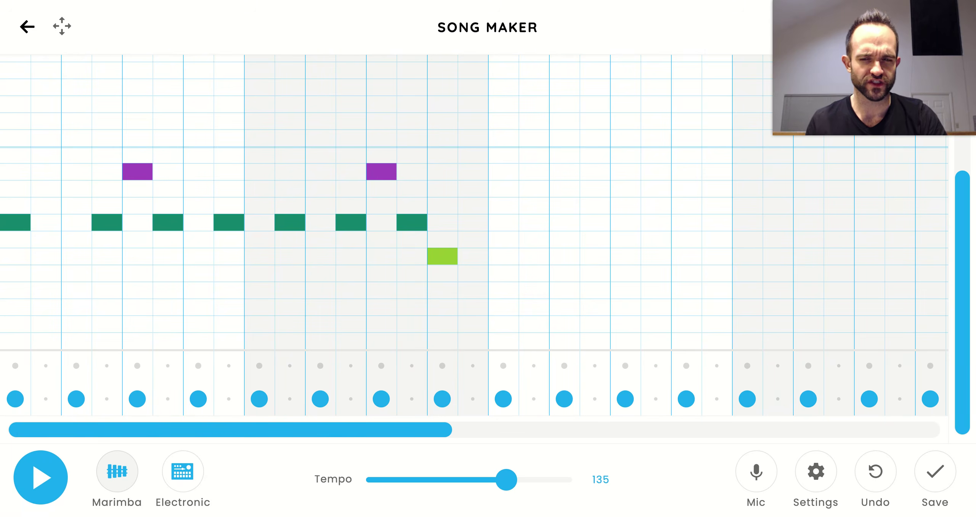
# - Change the melody instrument from Marimba to Synth
pyautogui.click(117, 472)
pyautogui.click(117, 472)
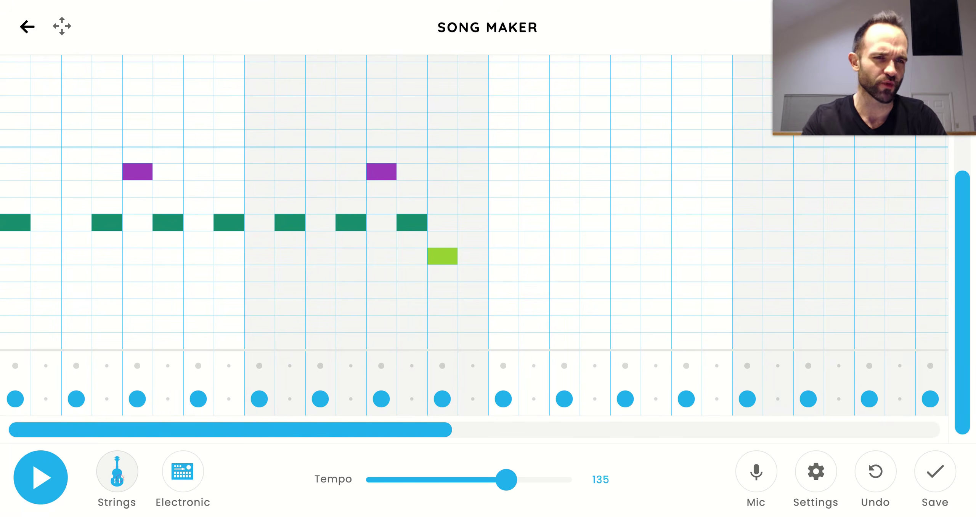
pyautogui.click(117, 472)
pyautogui.click(117, 472)
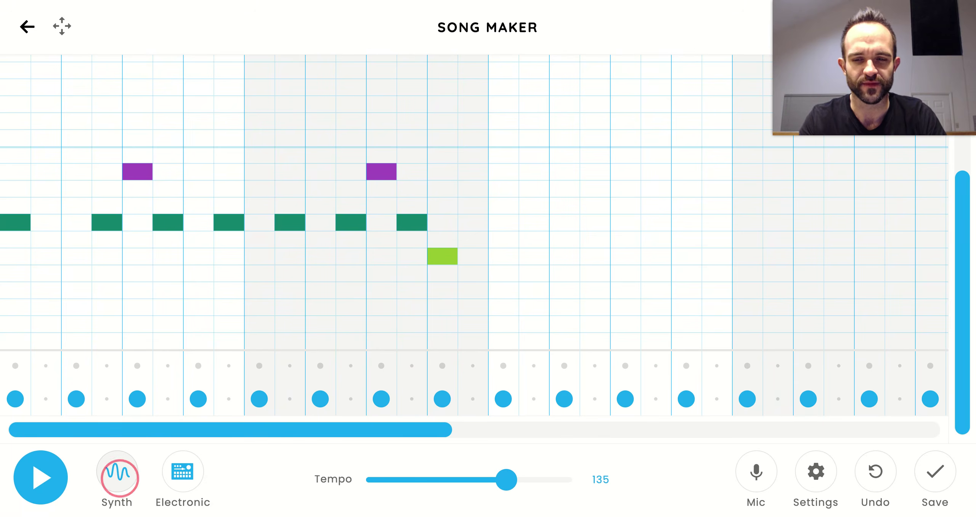
# - Play the two-bar melody with the Synth sound, then stop playback and return to the first bar
pyautogui.click(36, 480)
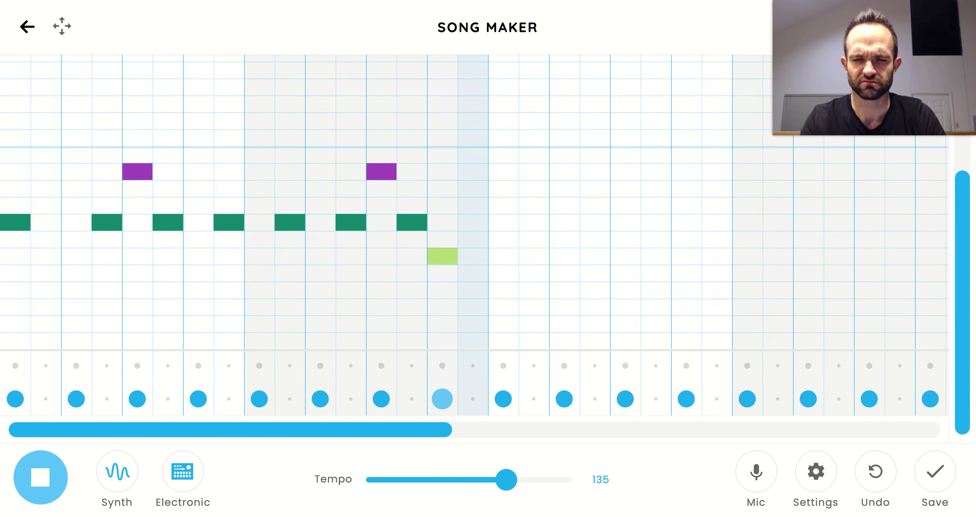
pyautogui.press('space')
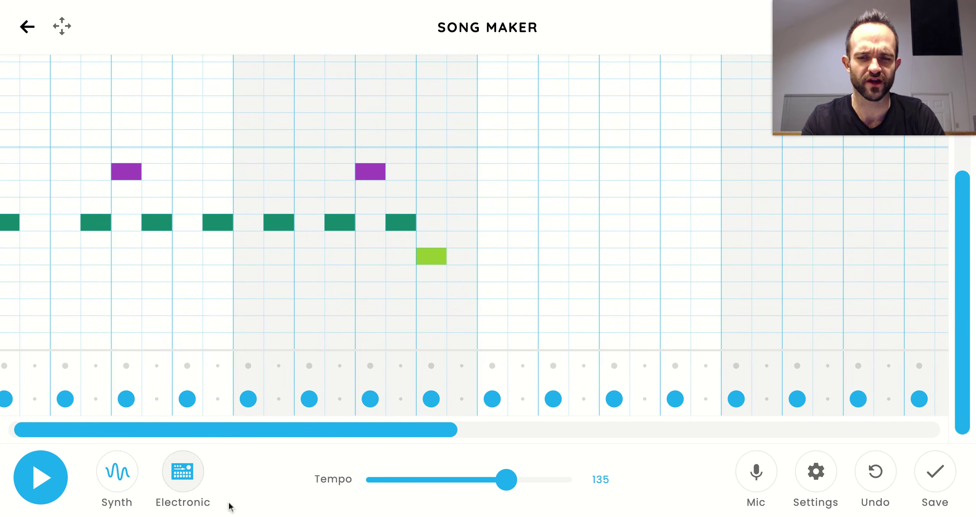
pyautogui.moveTo(304, 437); pyautogui.dragTo(232, 431)
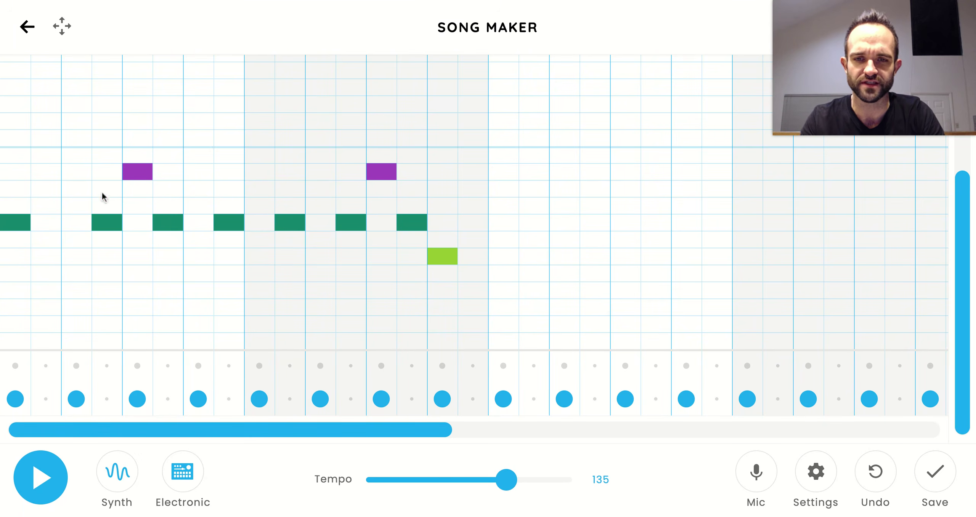
# - Repeat the two-bar melody in bars three and four, on the same dark green, purple and light green rows
pyautogui.click(504, 224)
pyautogui.click(597, 223)
pyautogui.click(623, 172)
pyautogui.click(653, 221)
pyautogui.click(715, 224)
pyautogui.click(778, 221)
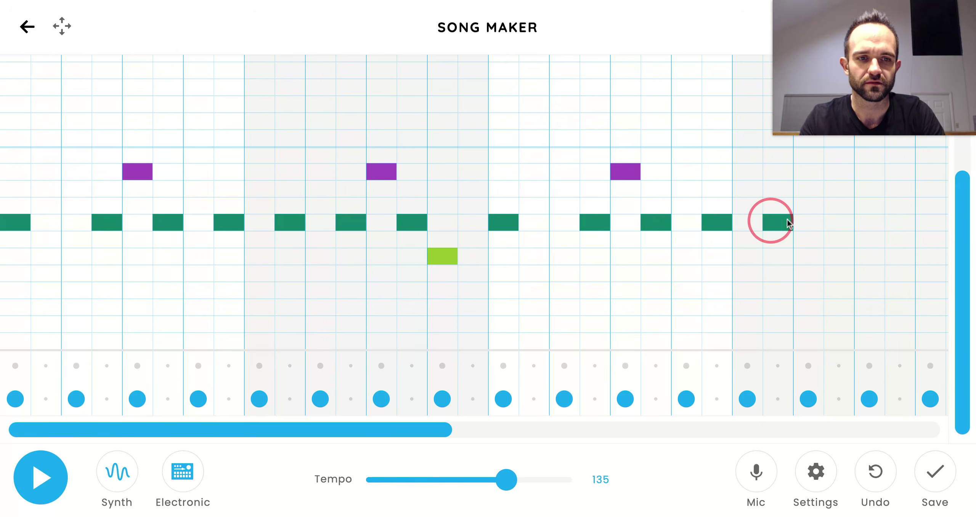
pyautogui.click(838, 221)
pyautogui.click(868, 176)
pyautogui.click(896, 223)
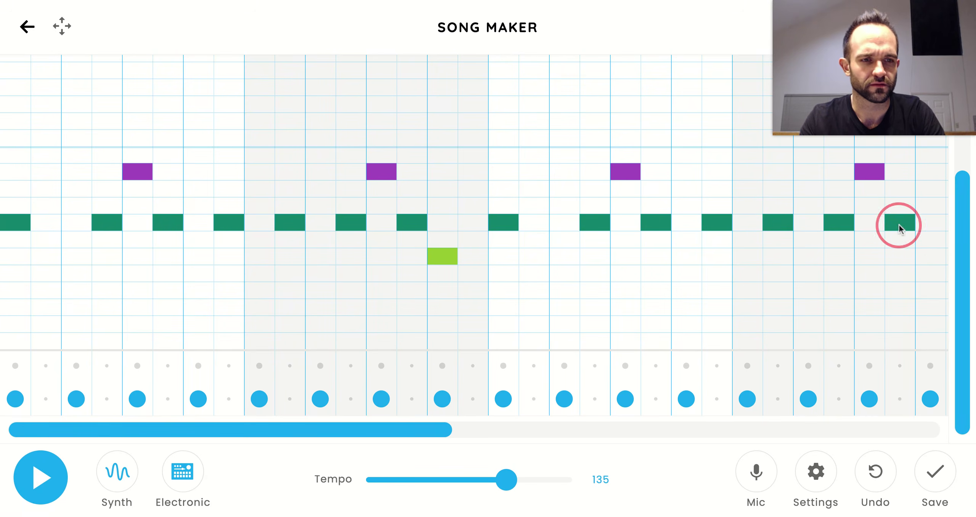
pyautogui.click(927, 257)
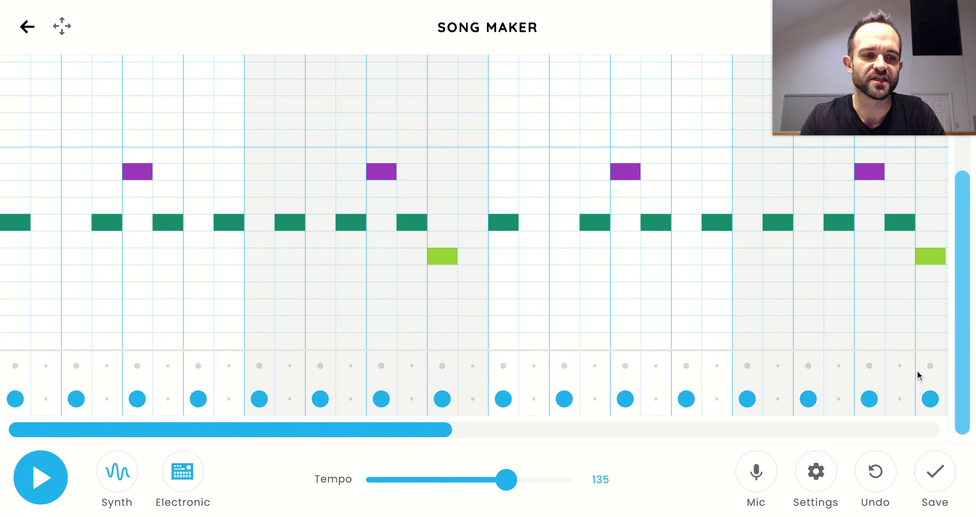
# - Play the four-bar melody with the drum beat, then stop playback and return to the first bar
pyautogui.moveTo(415, 439); pyautogui.dragTo(481, 431)
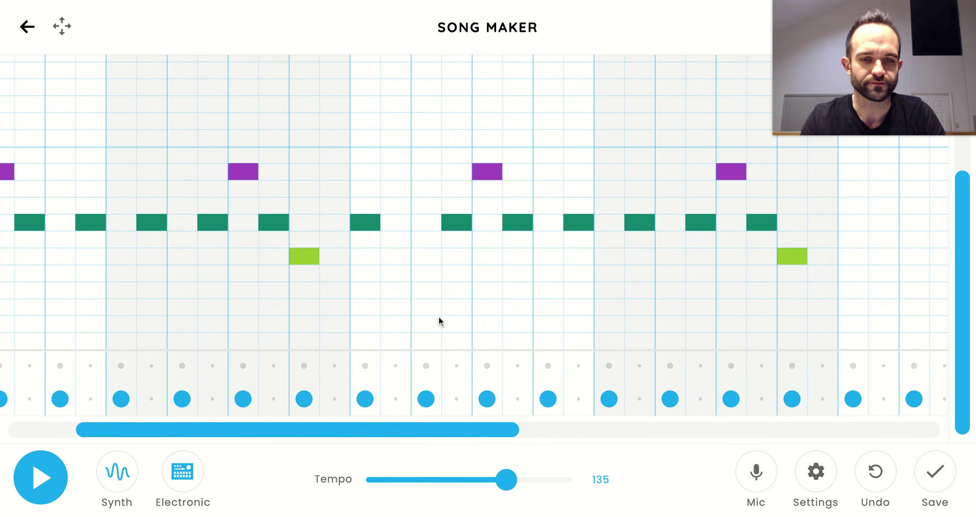
pyautogui.click(51, 491)
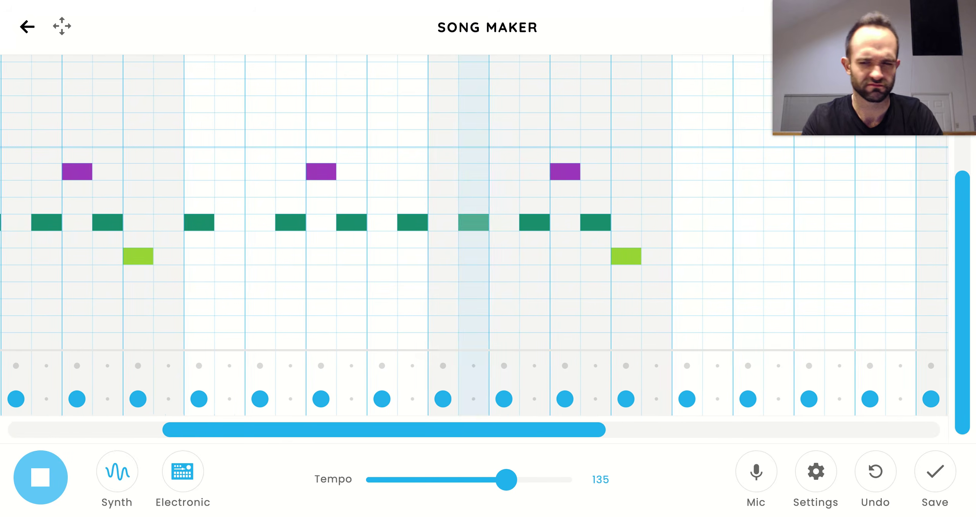
pyautogui.click(40, 478)
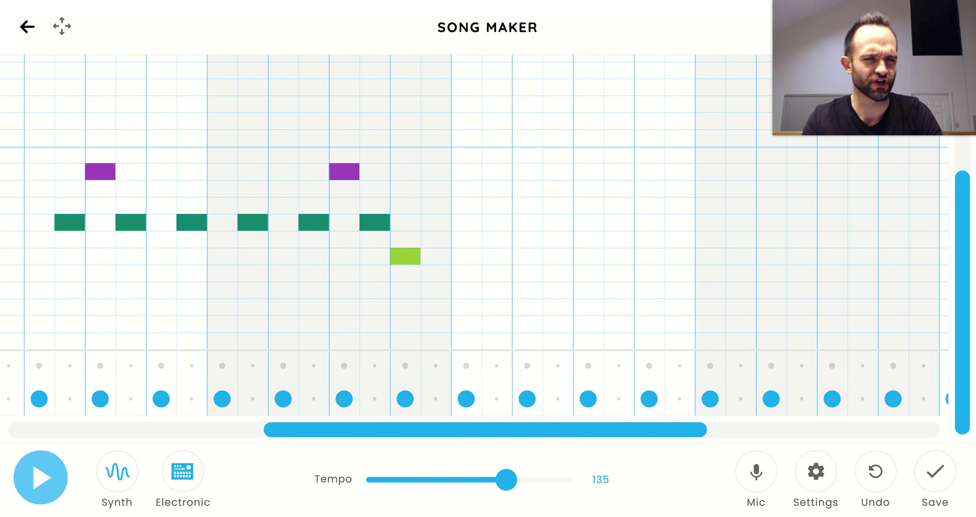
pyautogui.moveTo(429, 438); pyautogui.dragTo(69, 424)
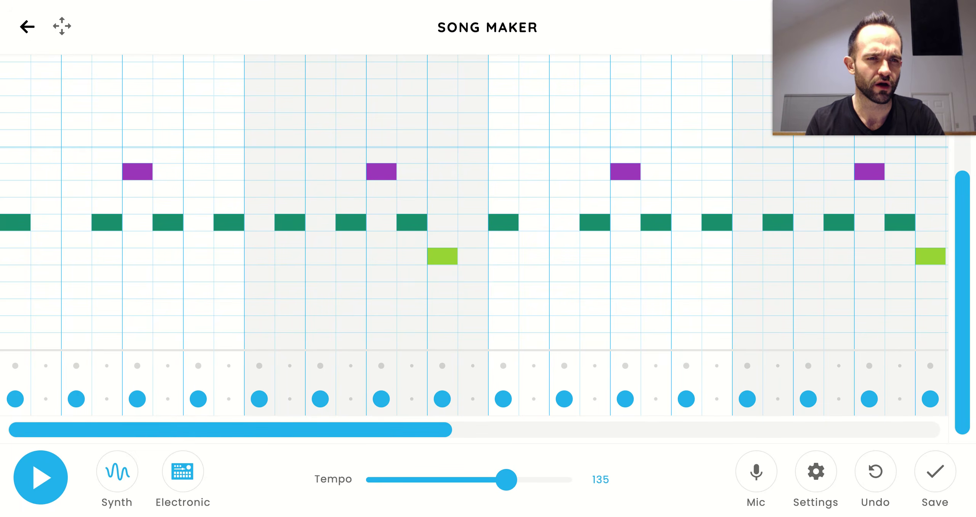
# - Enter crimson notes on bar five's first beat and the offbeats of beats two and three, with an amber note on beat three
pyautogui.moveTo(342, 437); pyautogui.dragTo(716, 430)
pyautogui.moveTo(967, 282); pyautogui.dragTo(959, 70)
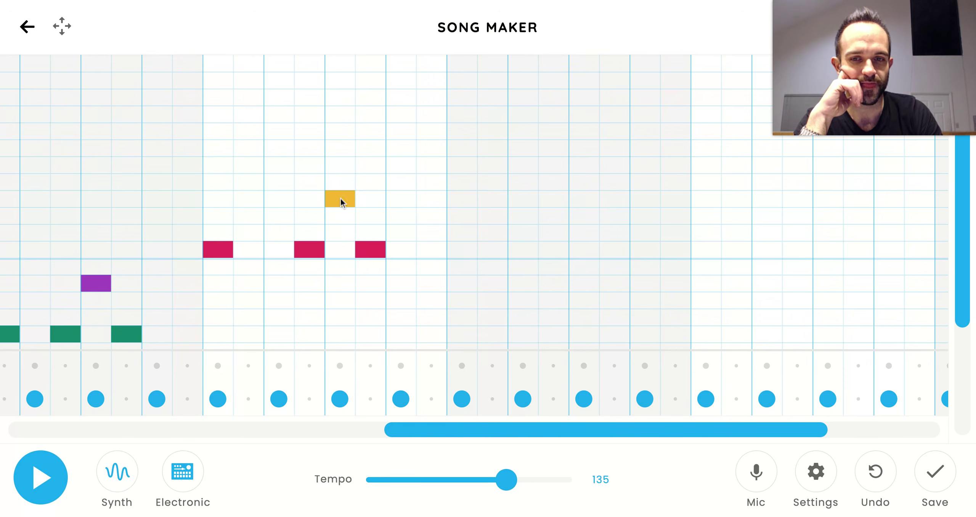
# - Try an orange note and a yellow note directly below and above bar five's amber note, and erase both
pyautogui.click(338, 215)
pyautogui.click(334, 183)
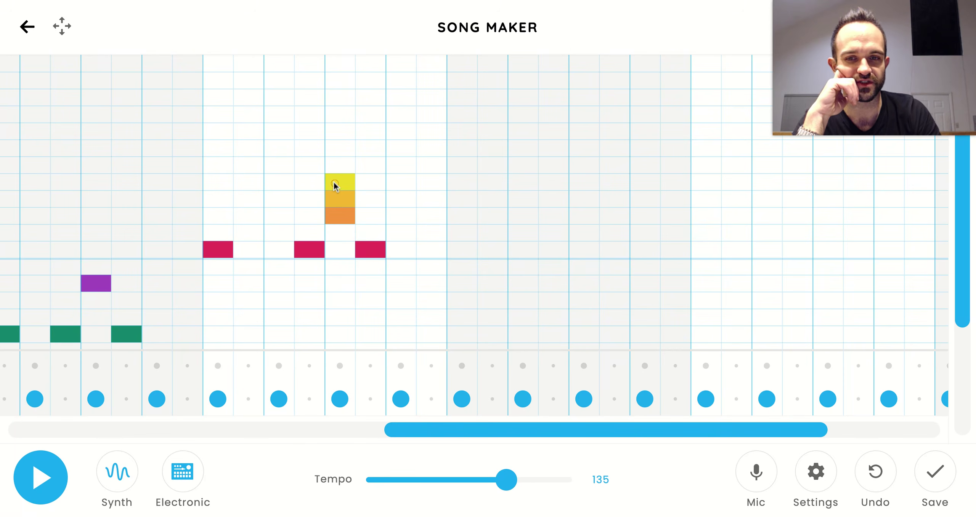
pyautogui.click(334, 183)
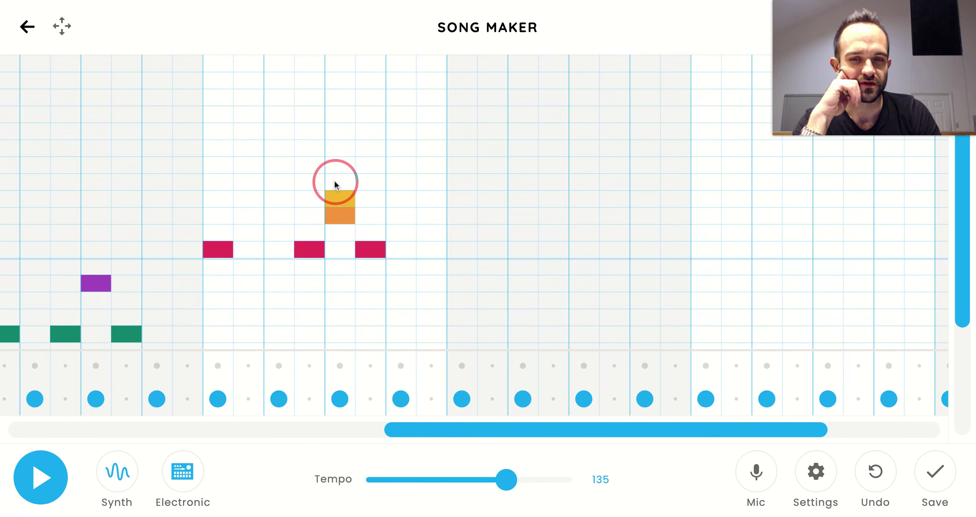
pyautogui.click(351, 218)
pyautogui.click(341, 218)
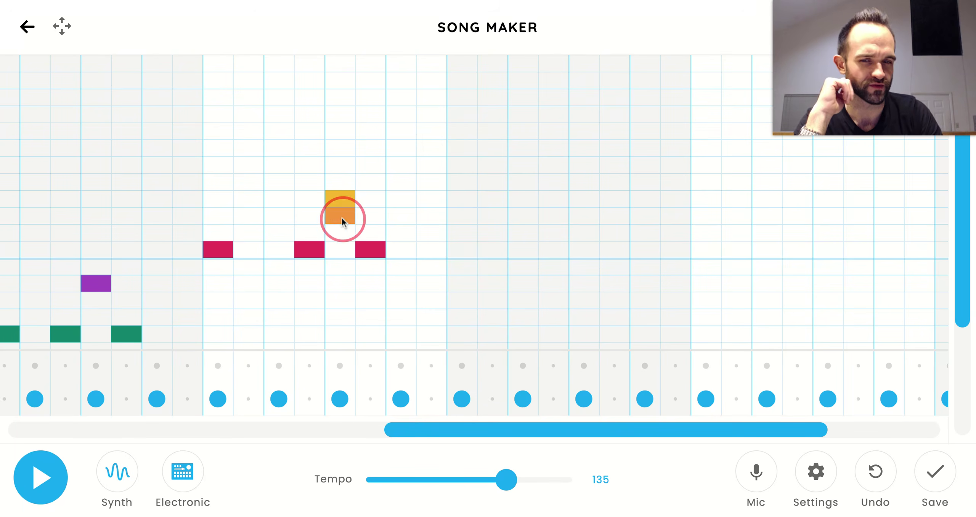
pyautogui.click(342, 218)
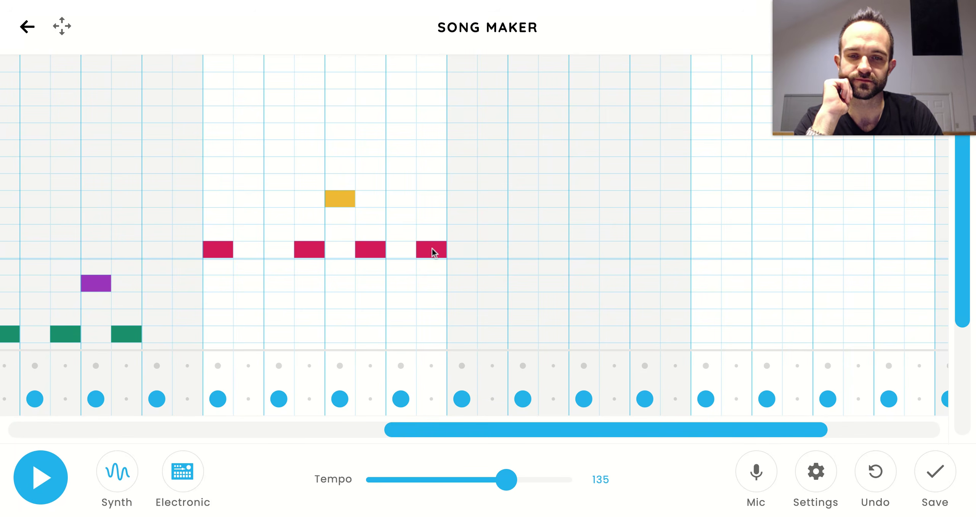
# - Continue the crimson offbeat notes through bar six's third beat, adding an amber note on beat three and a high green note on beat four
pyautogui.click(558, 250)
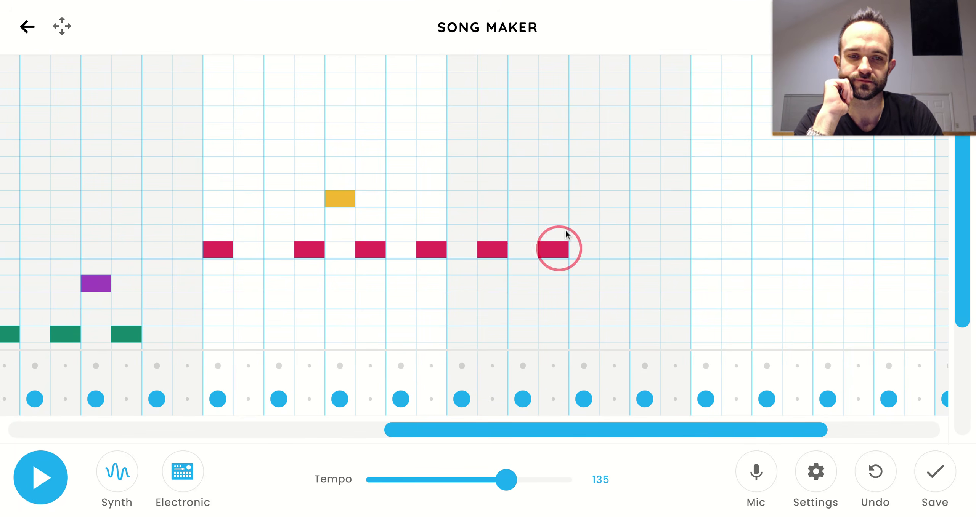
pyautogui.click(583, 197)
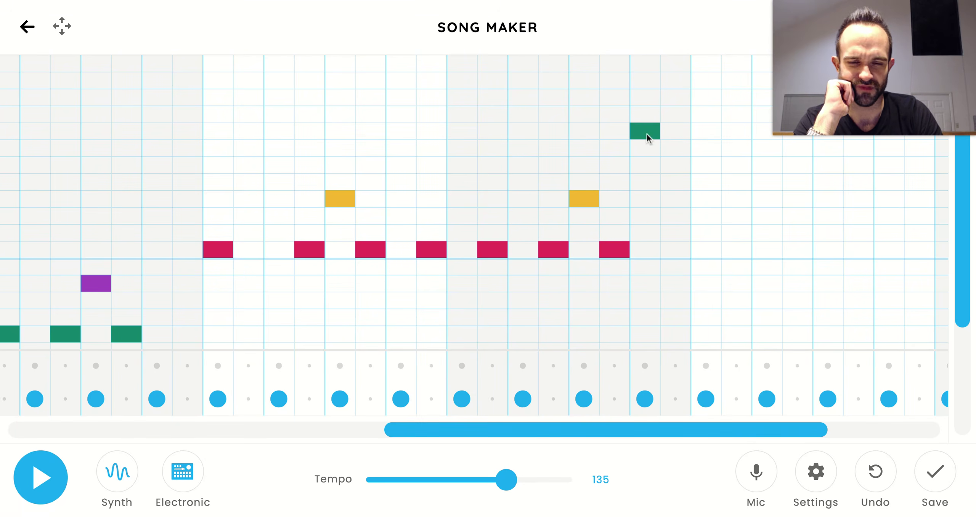
# - Play the song from the beginning through bar six, then stop playback
pyautogui.moveTo(621, 435); pyautogui.dragTo(645, 393)
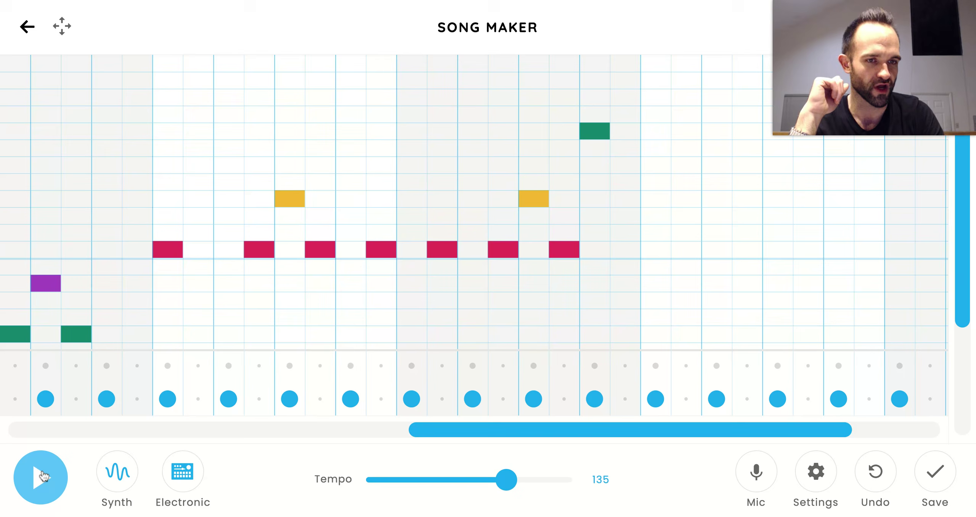
pyautogui.click(42, 477)
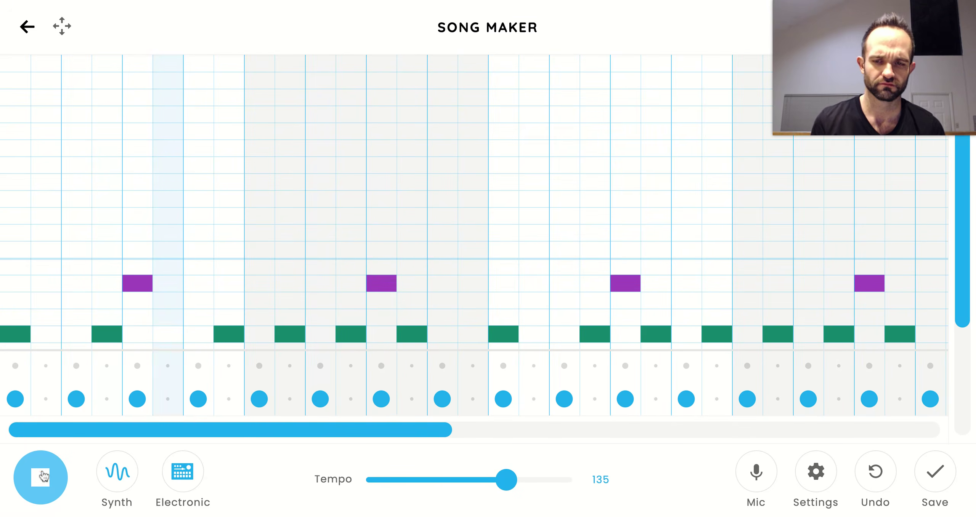
pyautogui.moveTo(962, 253); pyautogui.dragTo(961, 183)
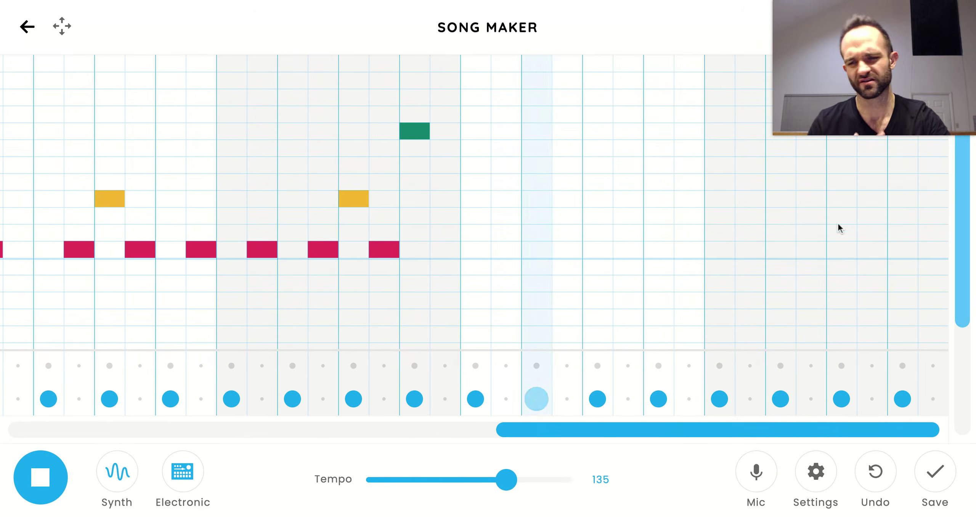
pyautogui.click(41, 478)
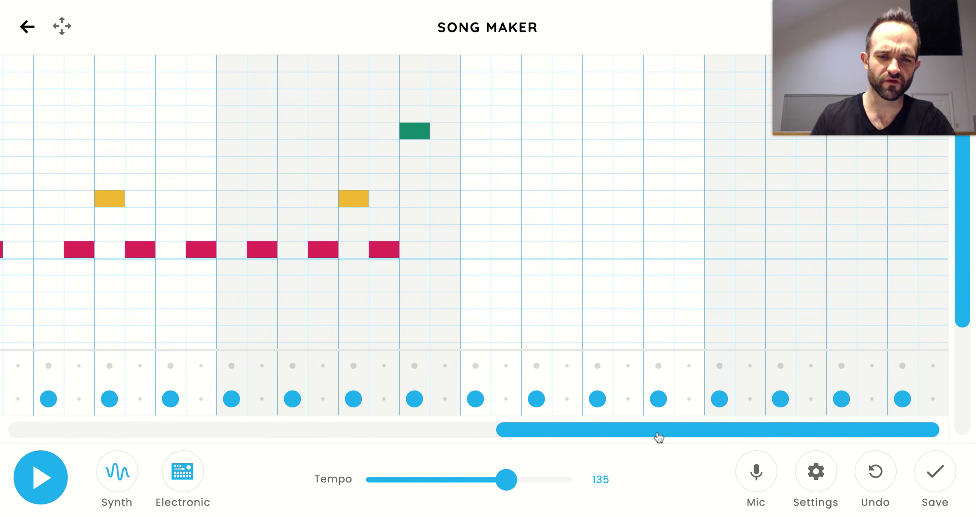
# - Enter orange notes on bar seven's first beat and the offbeats of beats two and three, with a light green note on beat three
pyautogui.moveTo(745, 432); pyautogui.dragTo(640, 433)
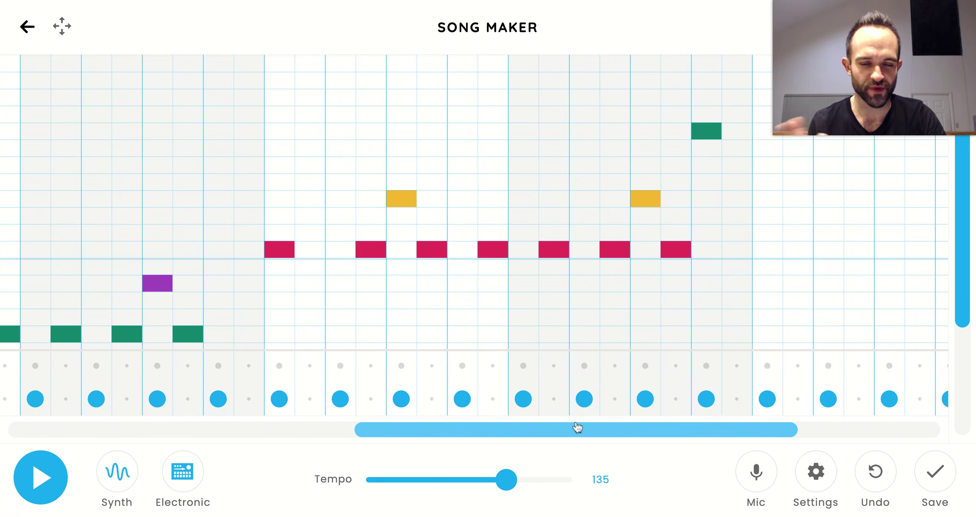
pyautogui.moveTo(518, 441); pyautogui.dragTo(691, 412)
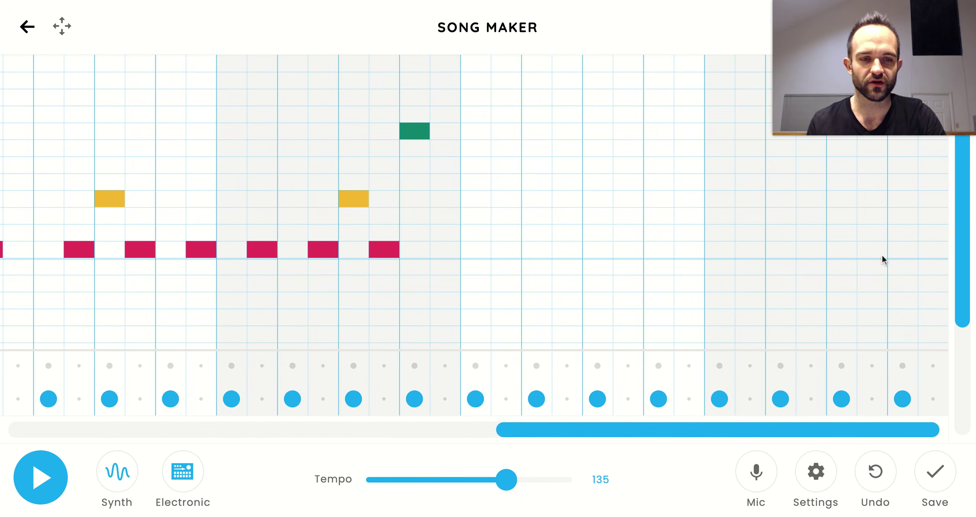
pyautogui.click(474, 217)
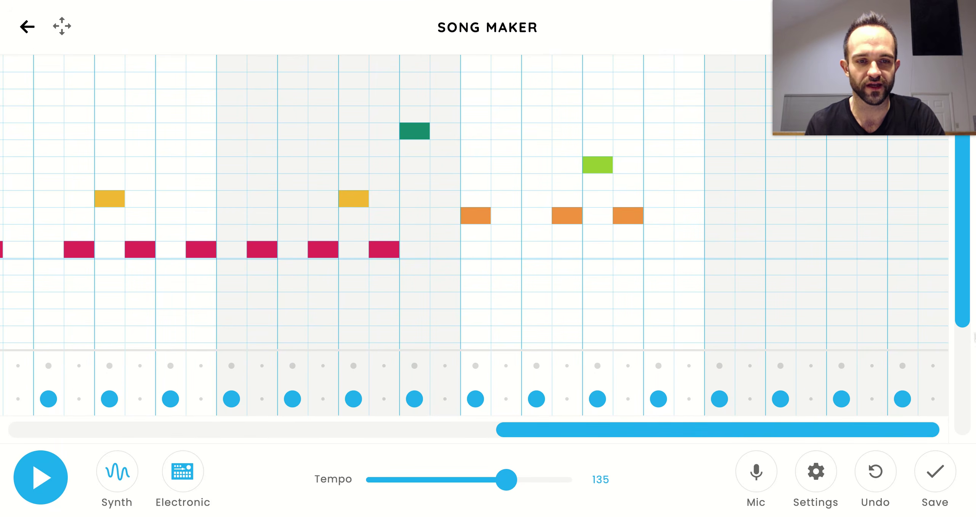
# - Add orange notes an octave lower on bar seven's last offbeat and on the offbeats of bar eight's first two beats
pyautogui.moveTo(959, 284); pyautogui.dragTo(957, 359)
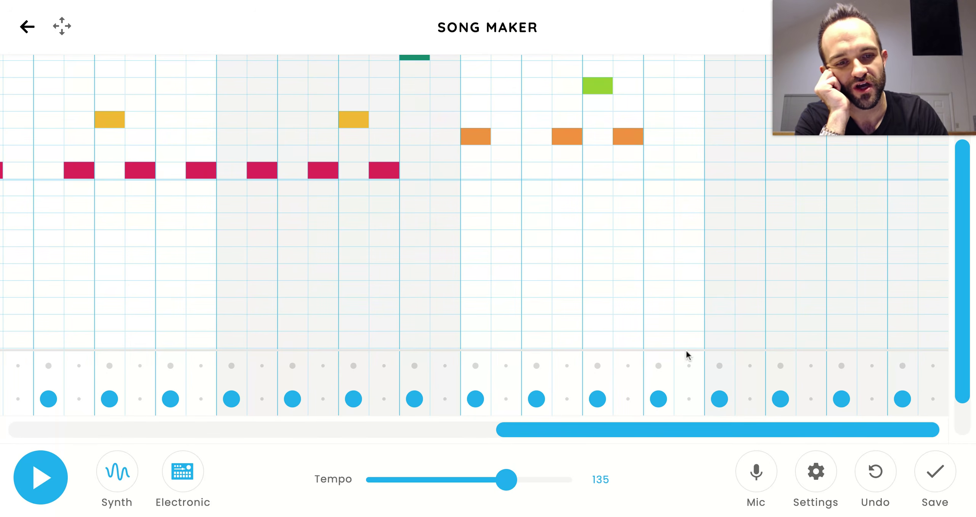
pyautogui.click(966, 285)
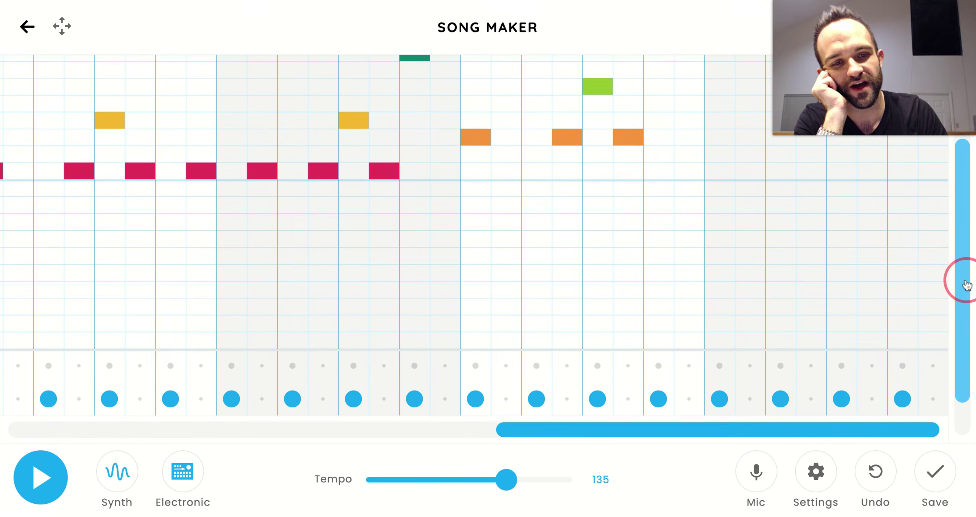
pyautogui.moveTo(966, 285); pyautogui.dragTo(965, 293)
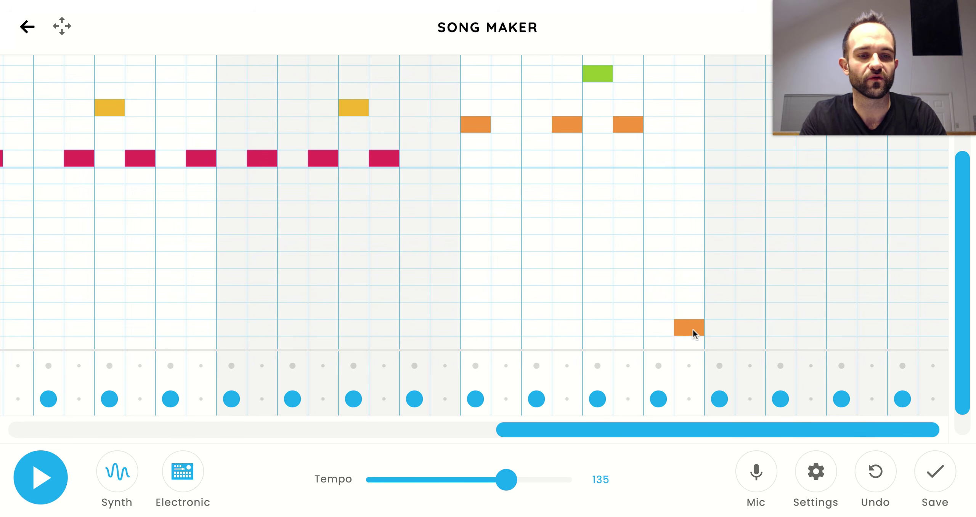
pyautogui.click(739, 327)
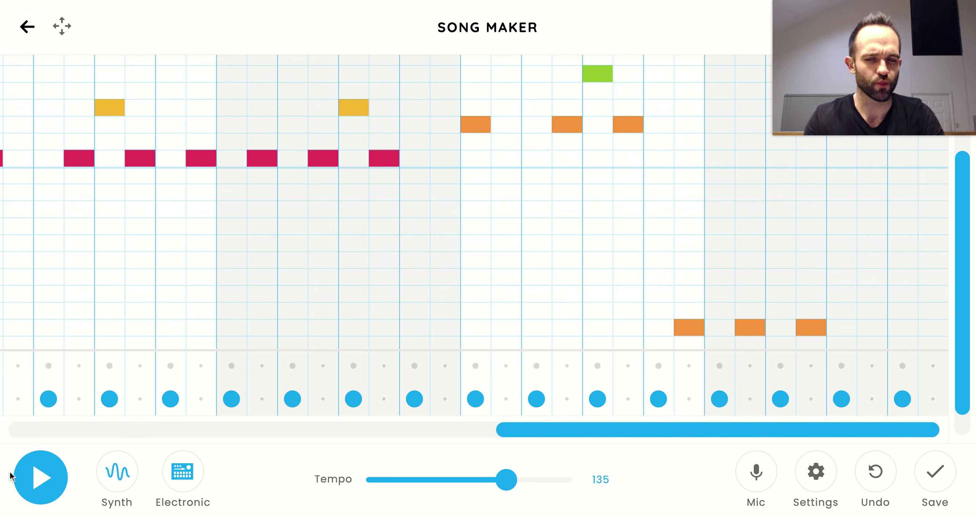
# - Play the song with the new bar seven and eight ending, then stop playback
pyautogui.click(38, 483)
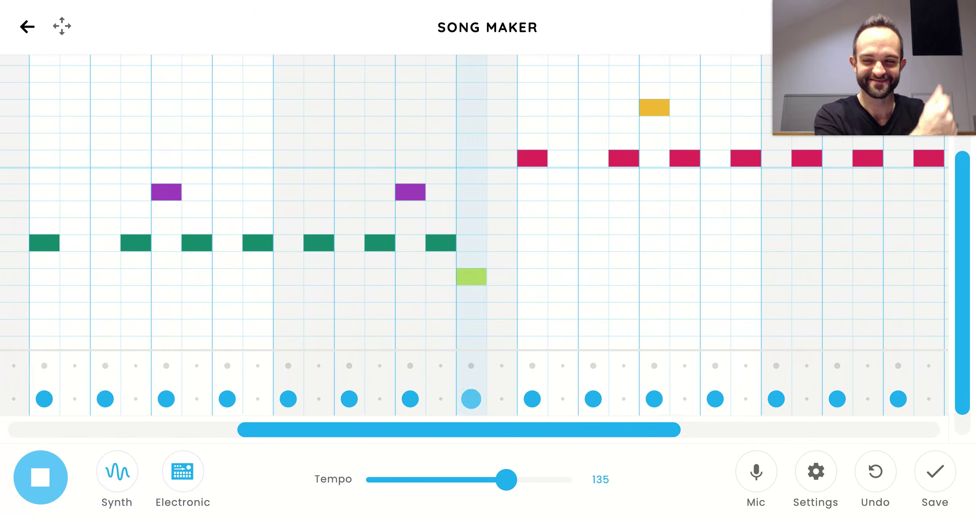
pyautogui.click(38, 480)
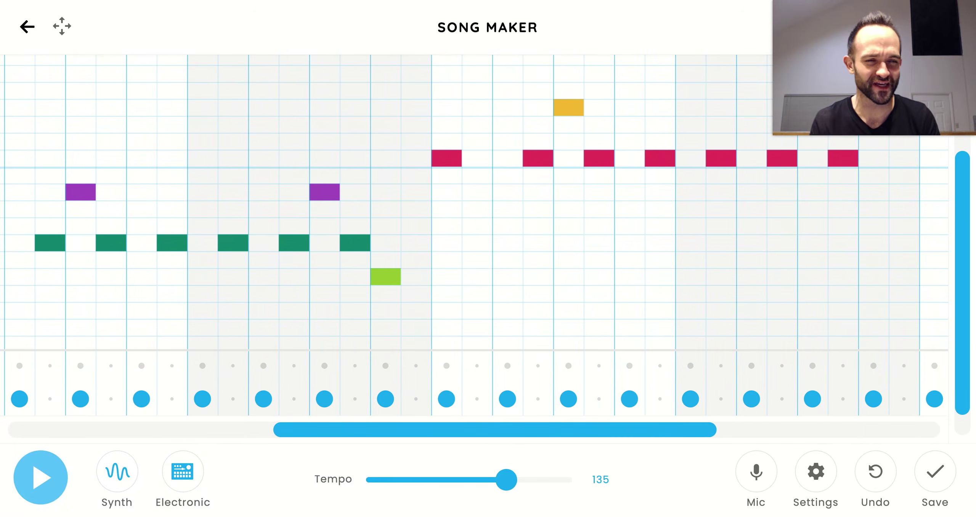